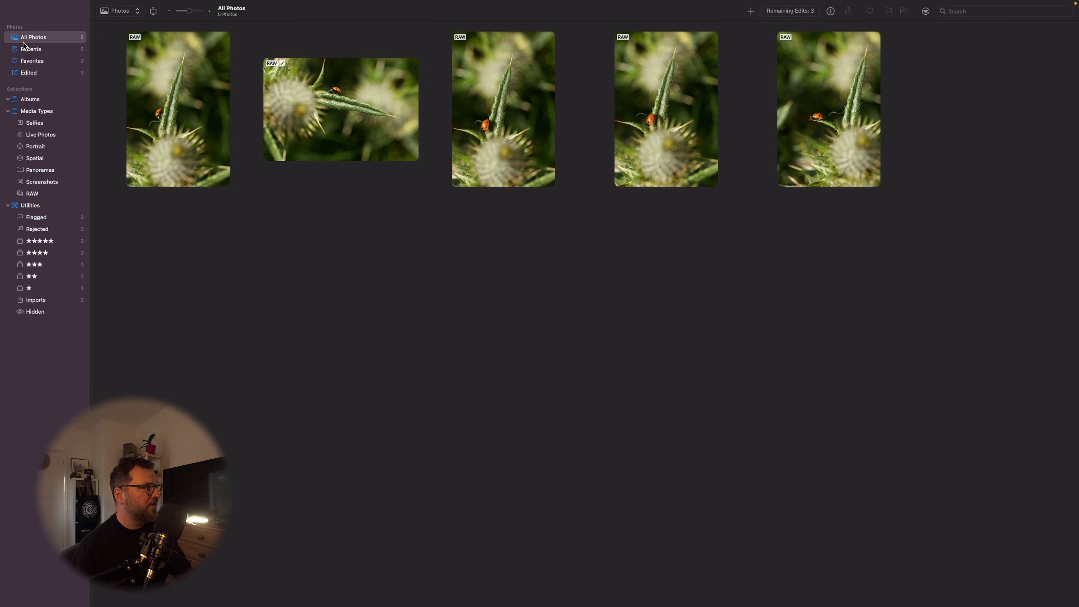
- Go to Albums and show the Utilities collection: Flagged, Rejected, star ratings, Imports, Hidden
left_click(33, 102)
left_click(81, 101)
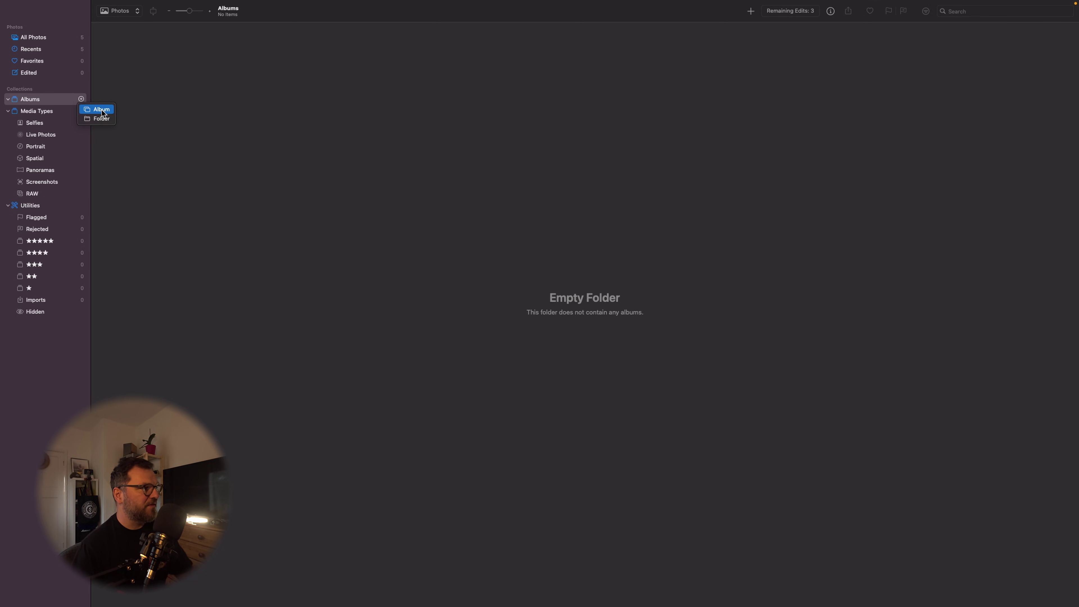
left_click(59, 114)
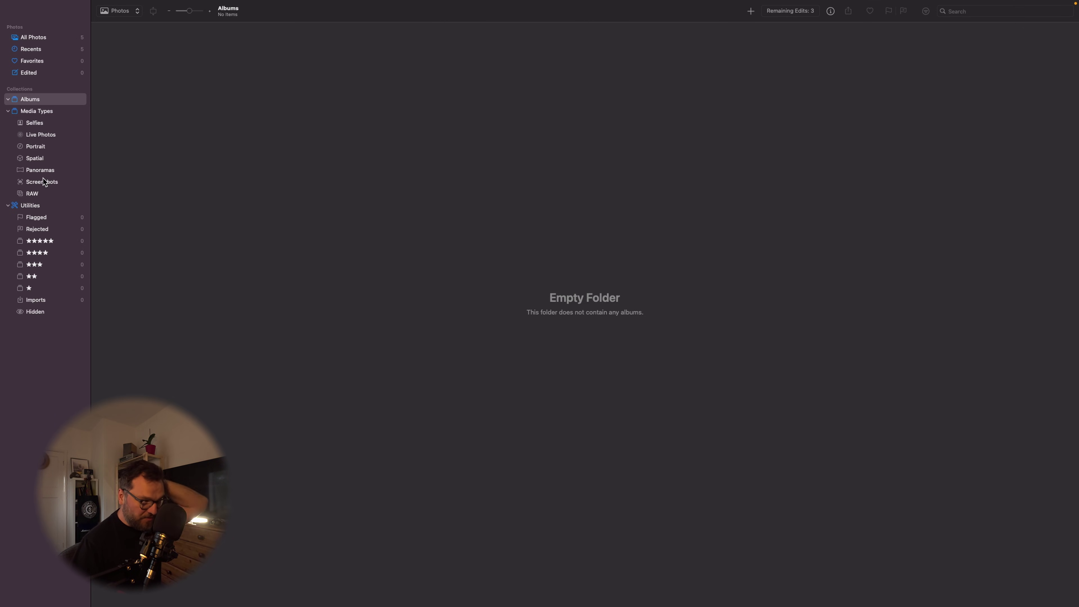
left_click(31, 208)
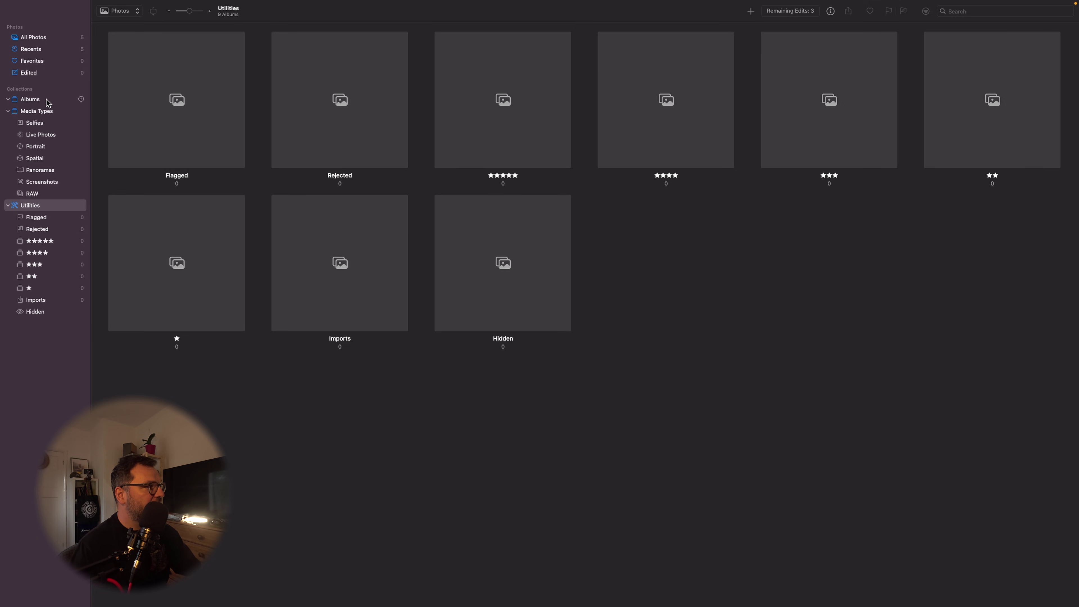
- From All Photos, open the first ladybird photo on its own
left_click(47, 40)
left_click(165, 104)
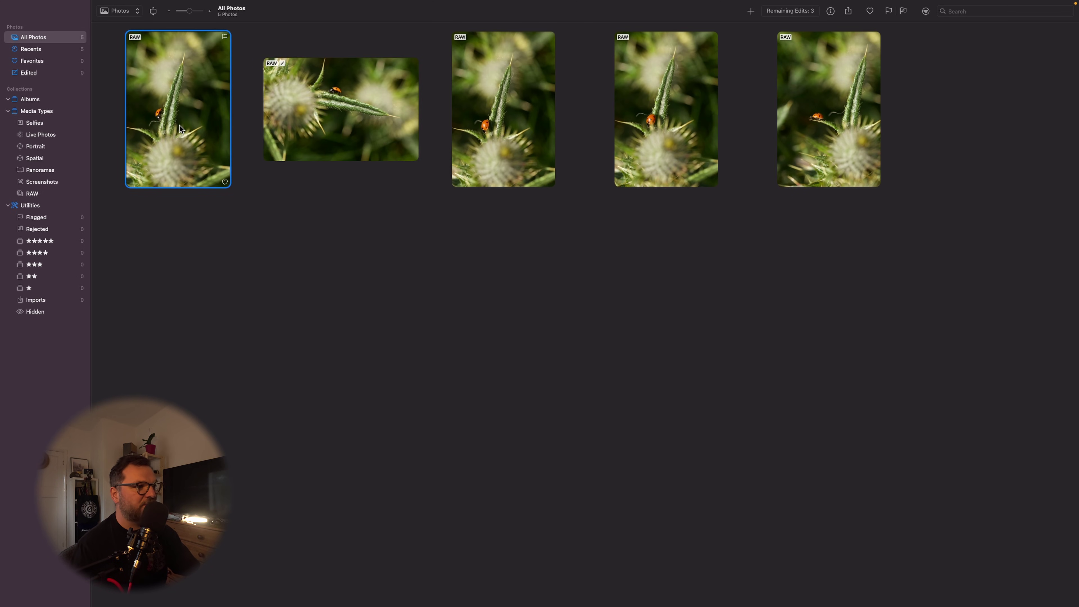
right_click(194, 120)
left_click(213, 126)
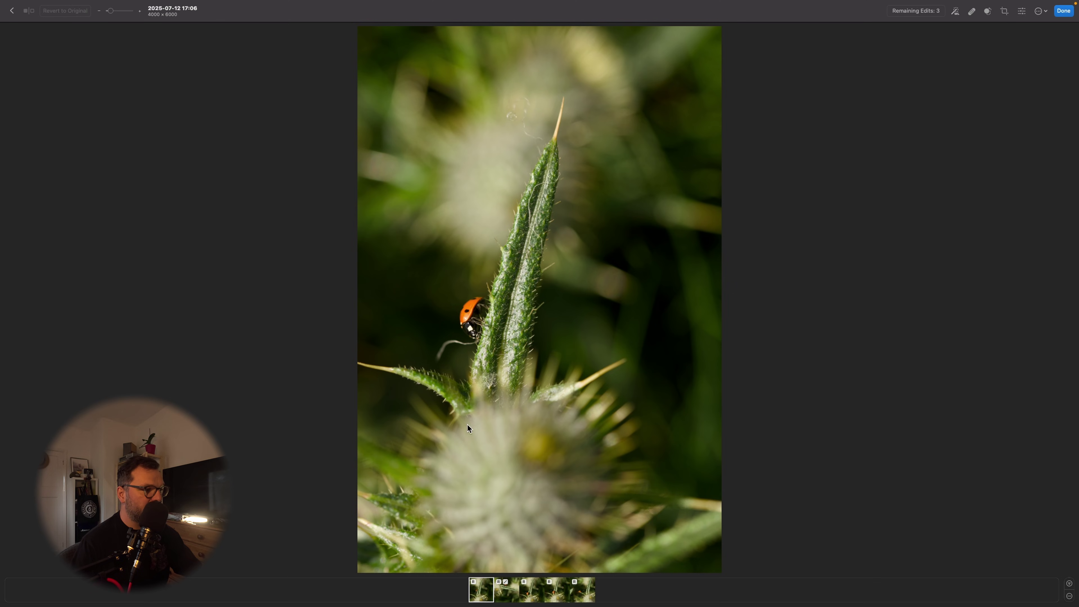
- Try White, Light Grey and Black window backgrounds, then return to Default
right_click(479, 379)
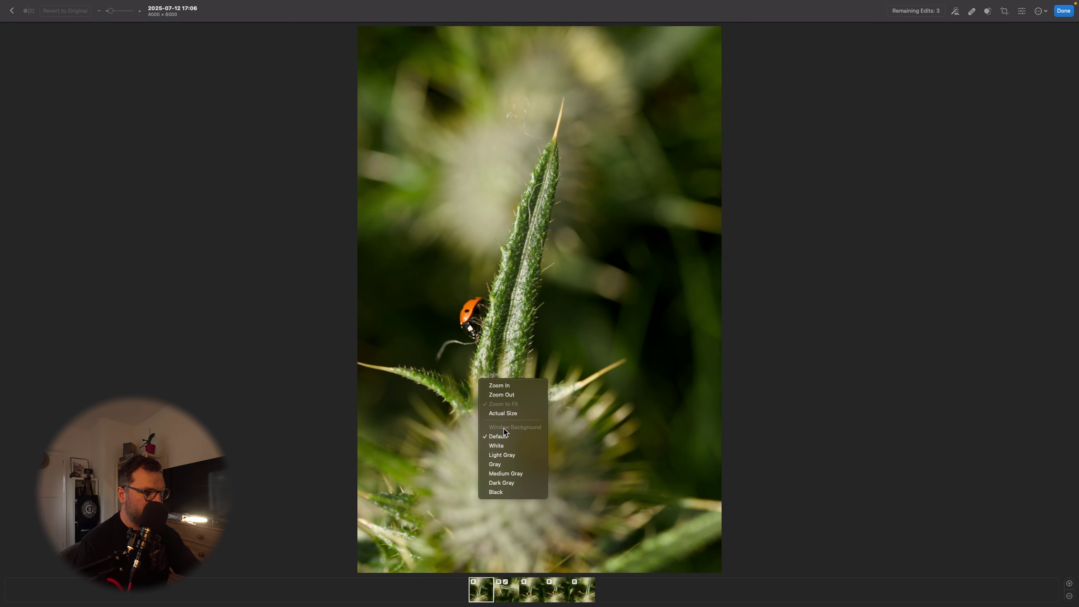
left_click(514, 446)
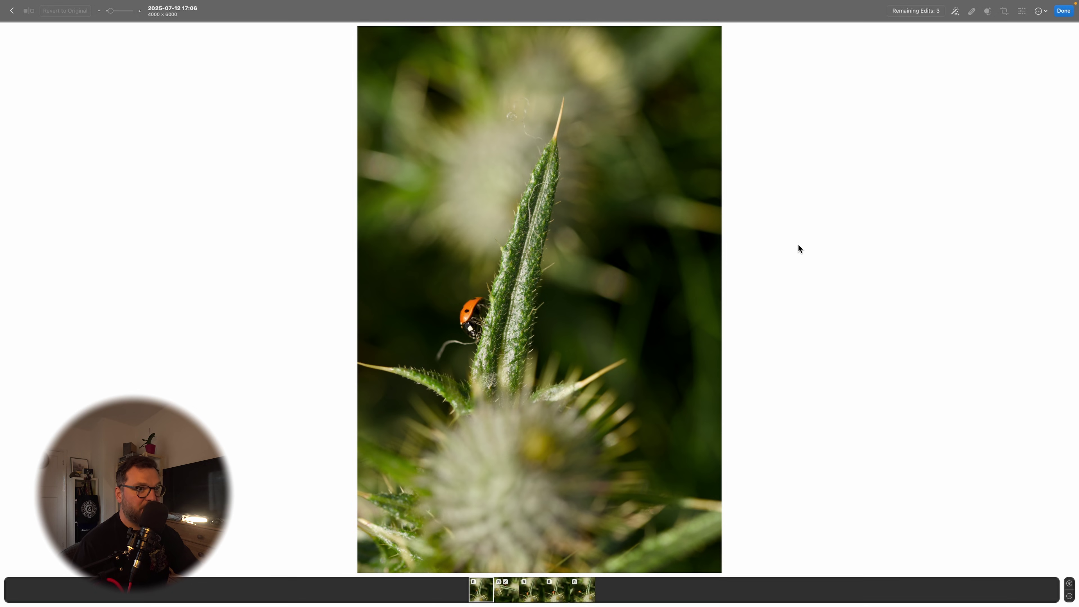
right_click(470, 316)
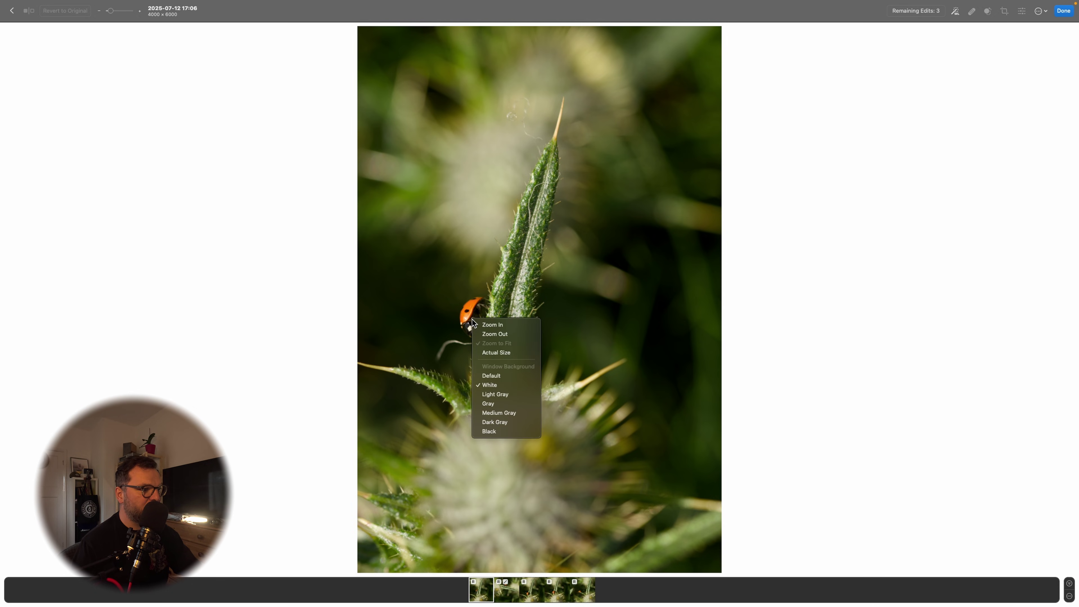
left_click(507, 396)
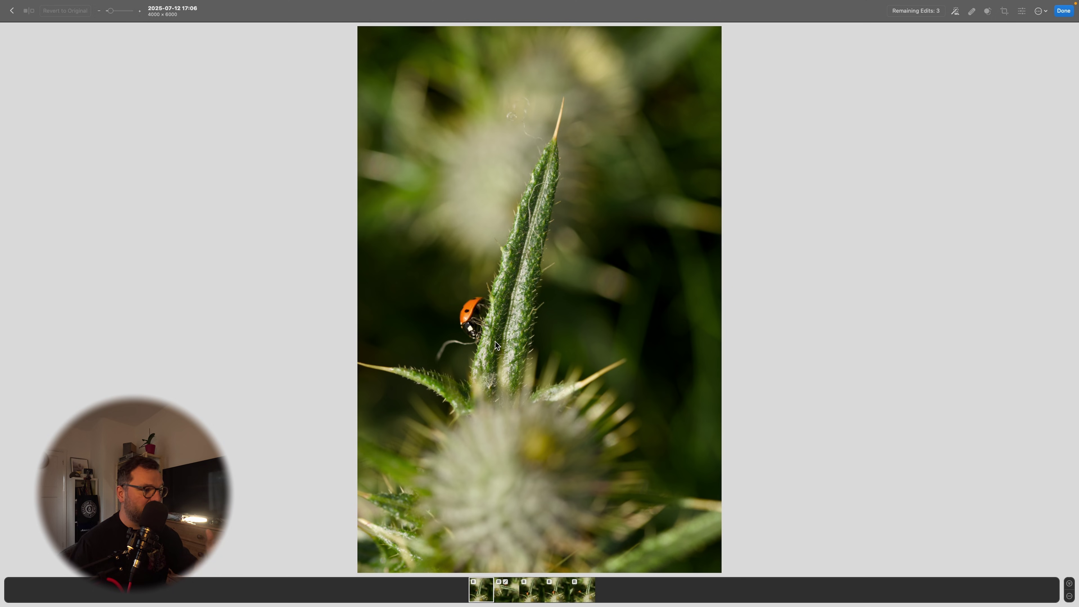
right_click(497, 345)
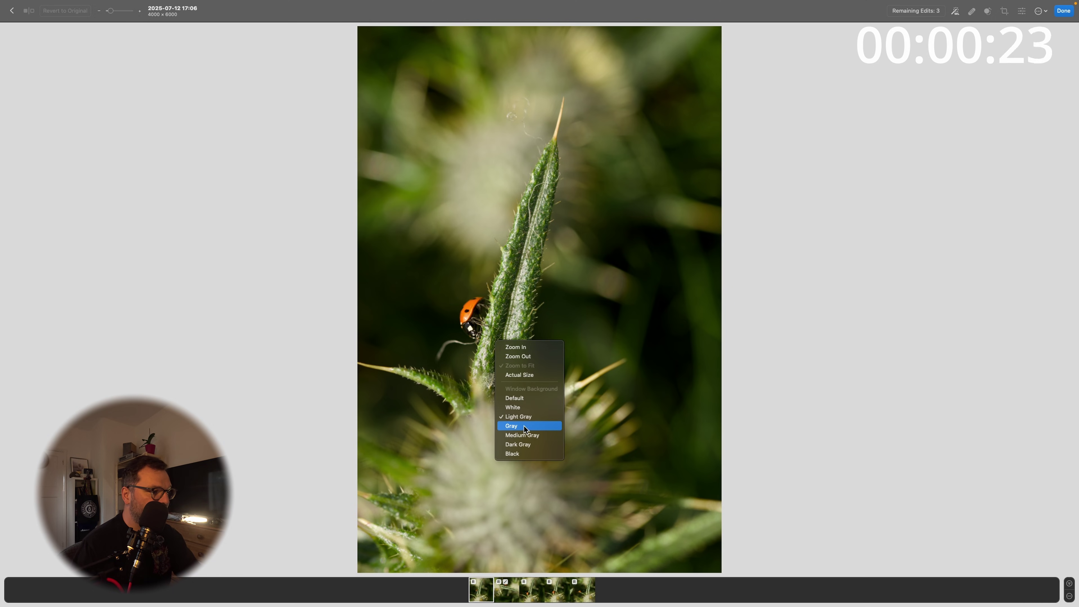
left_click(539, 454)
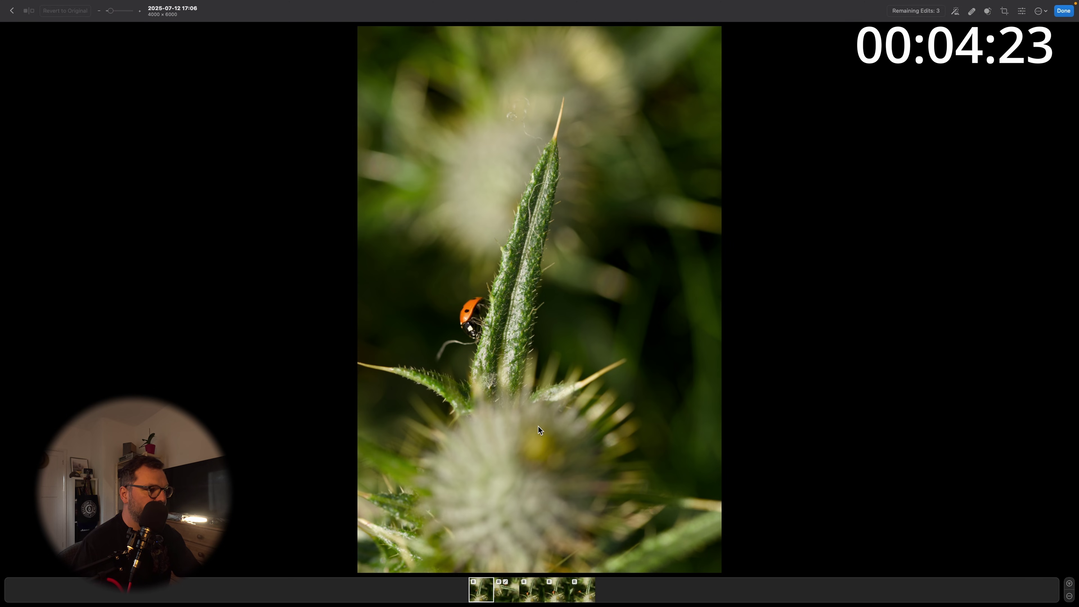
right_click(554, 344)
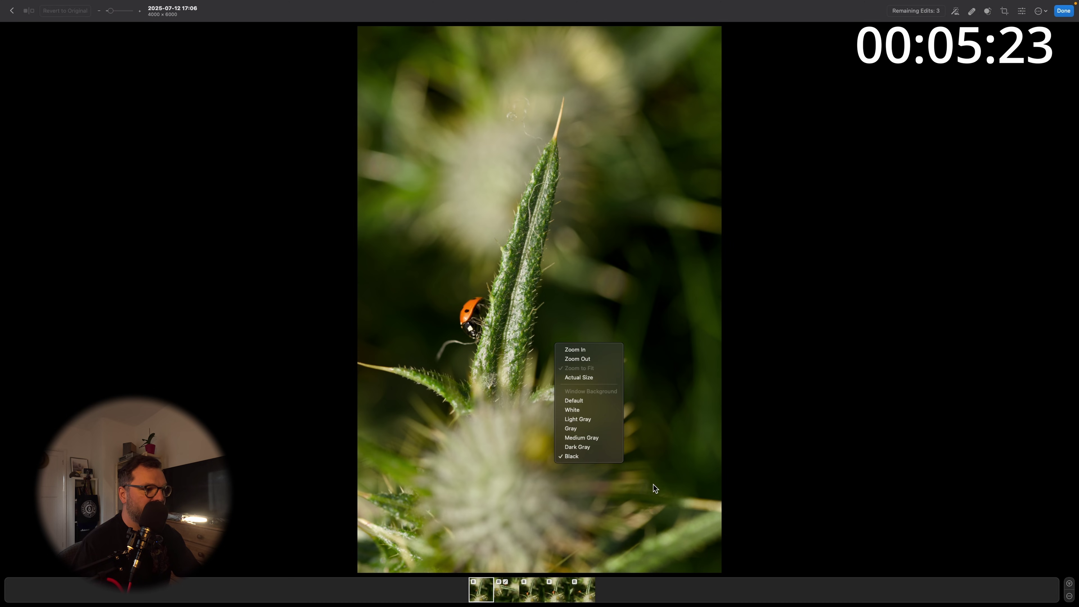
left_click(588, 403)
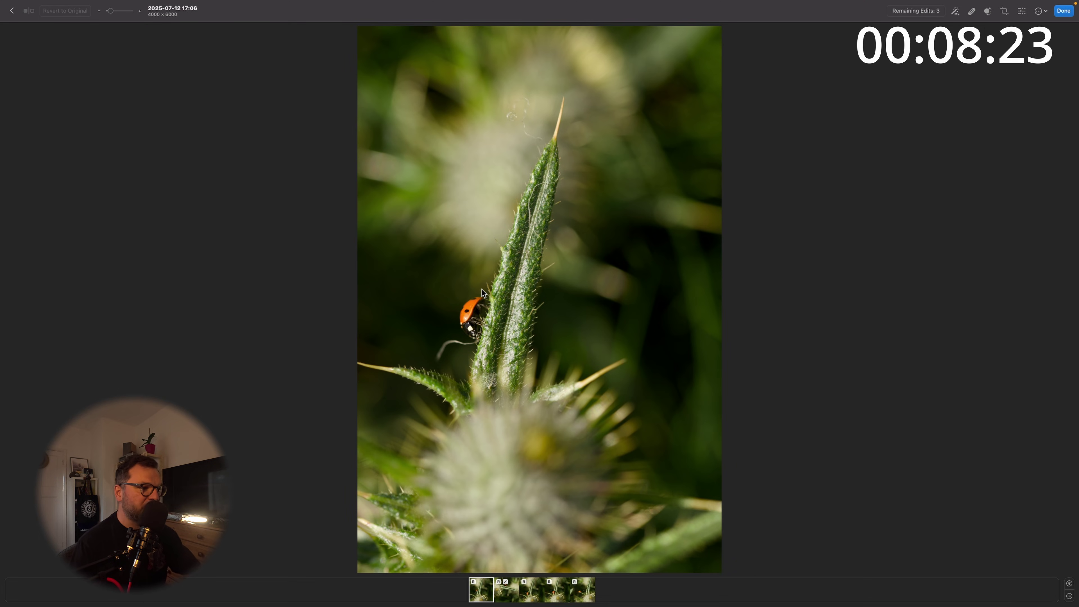
- Rotate the photo 90° right into landscape and apply a 4:5 crop
left_click(1005, 13)
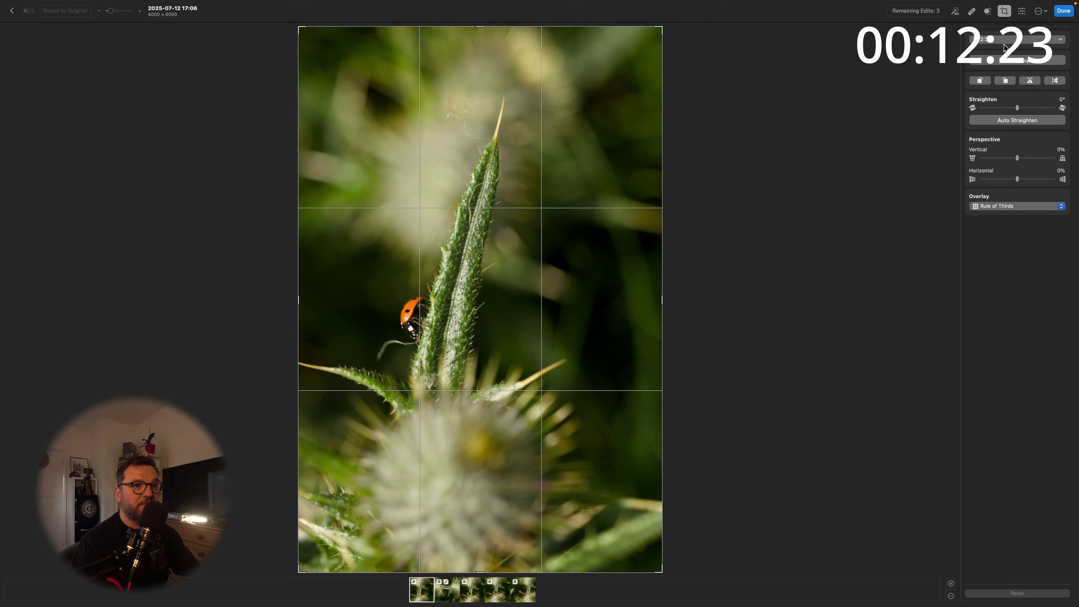
left_click(1006, 81)
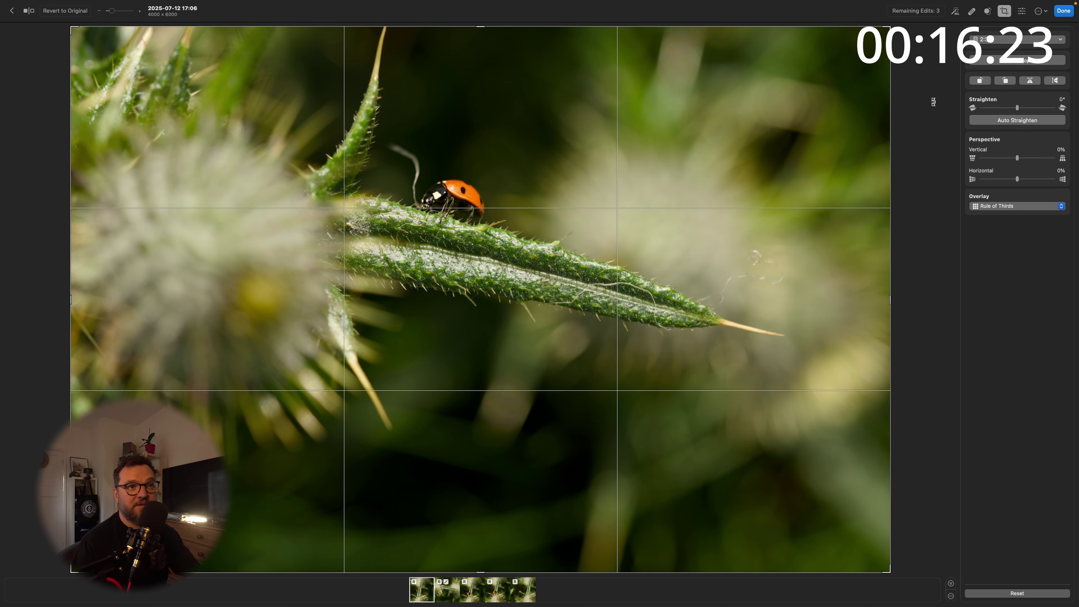
left_click(1017, 39)
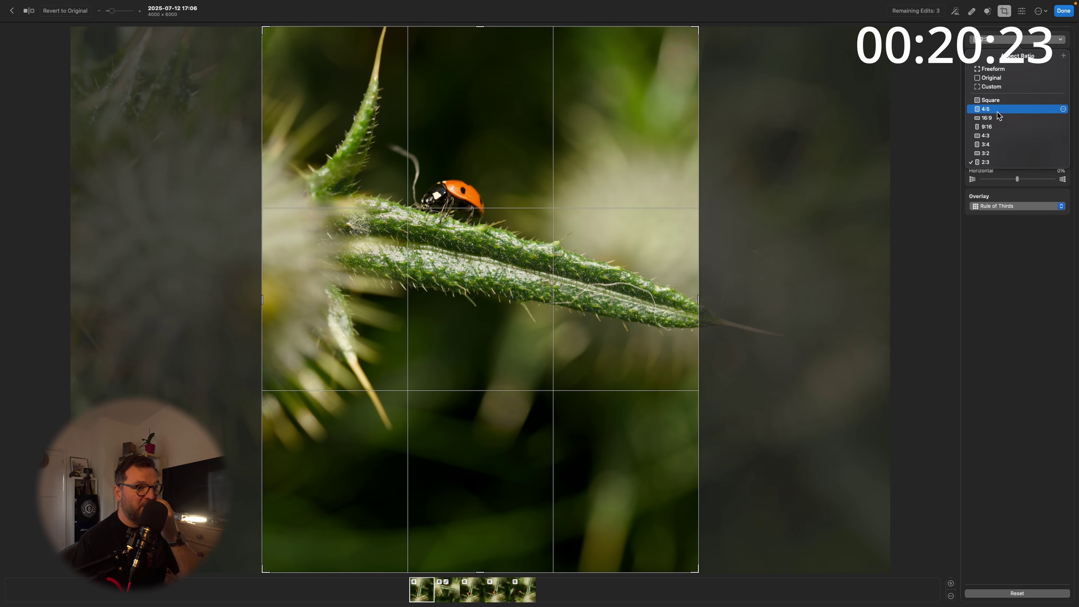
left_click(998, 111)
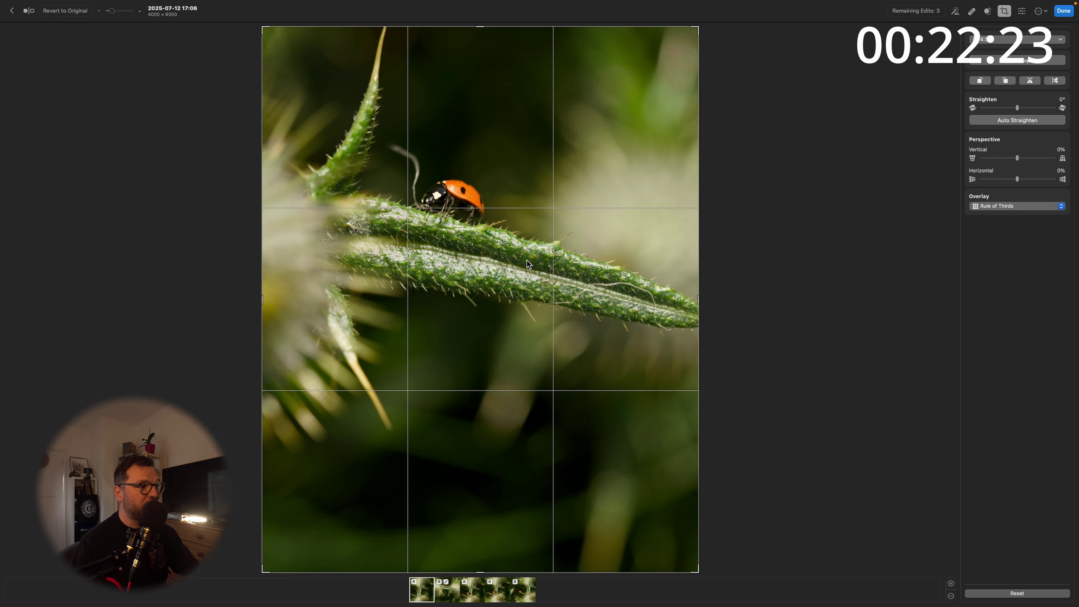
key("Return")
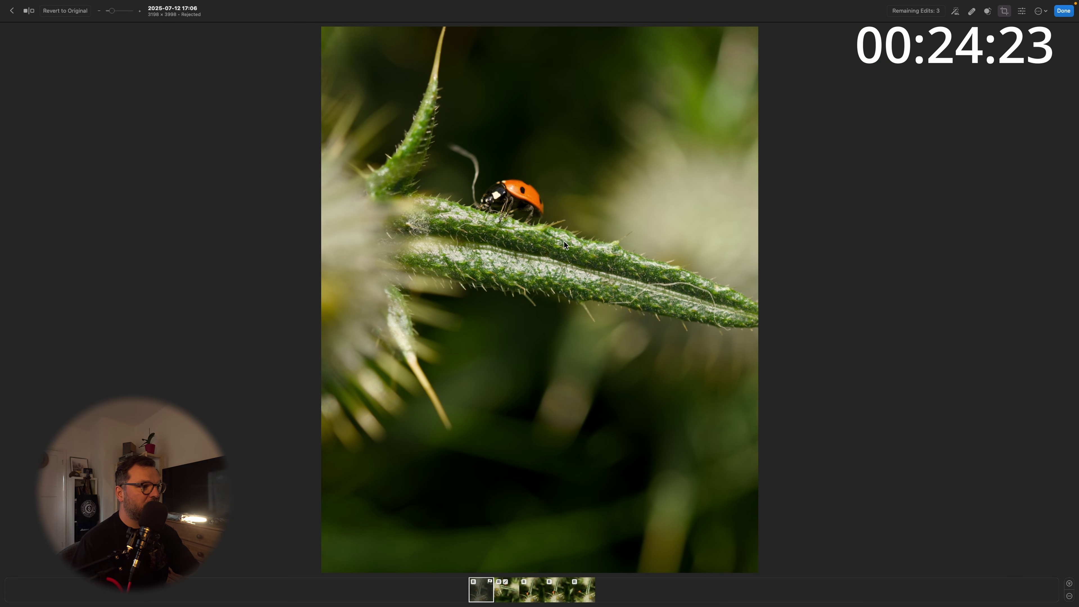
- Reframe with a 16:9 crop tightened around the ladybird and leaf
left_click(1003, 22)
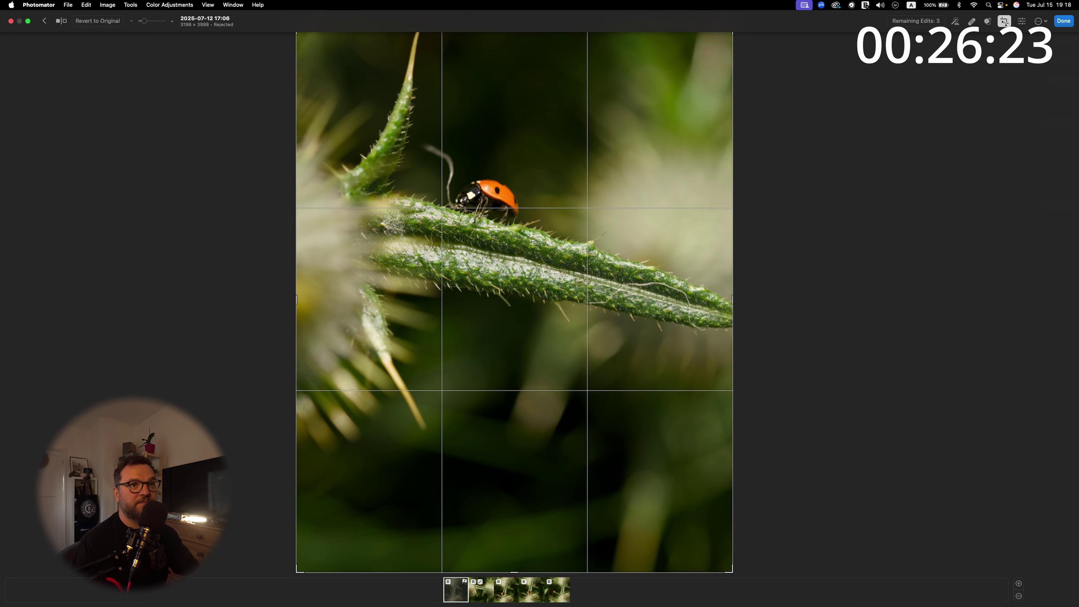
left_click(994, 39)
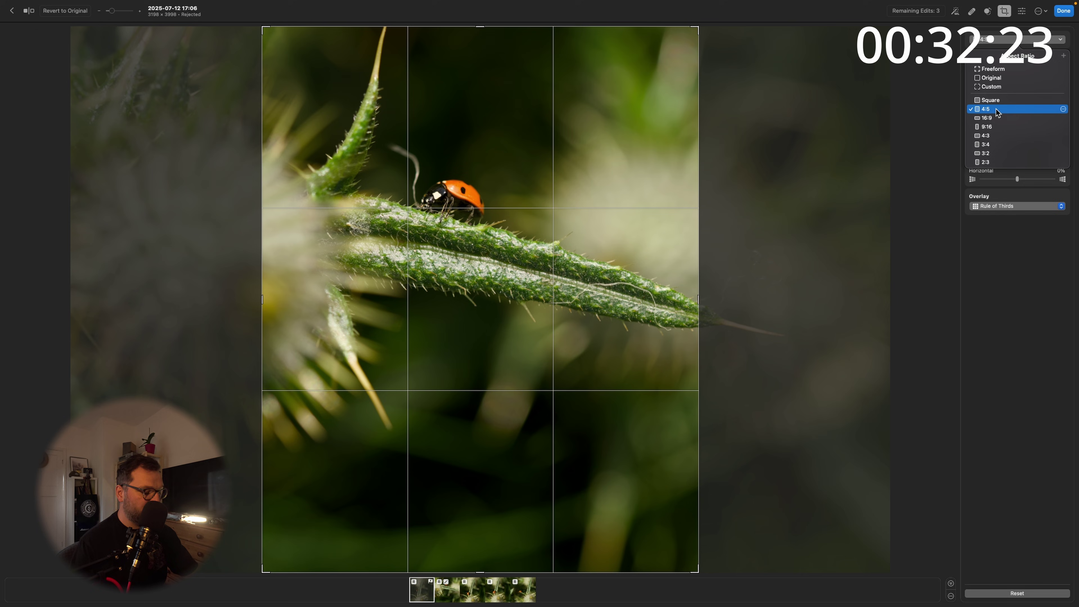
left_click(997, 111)
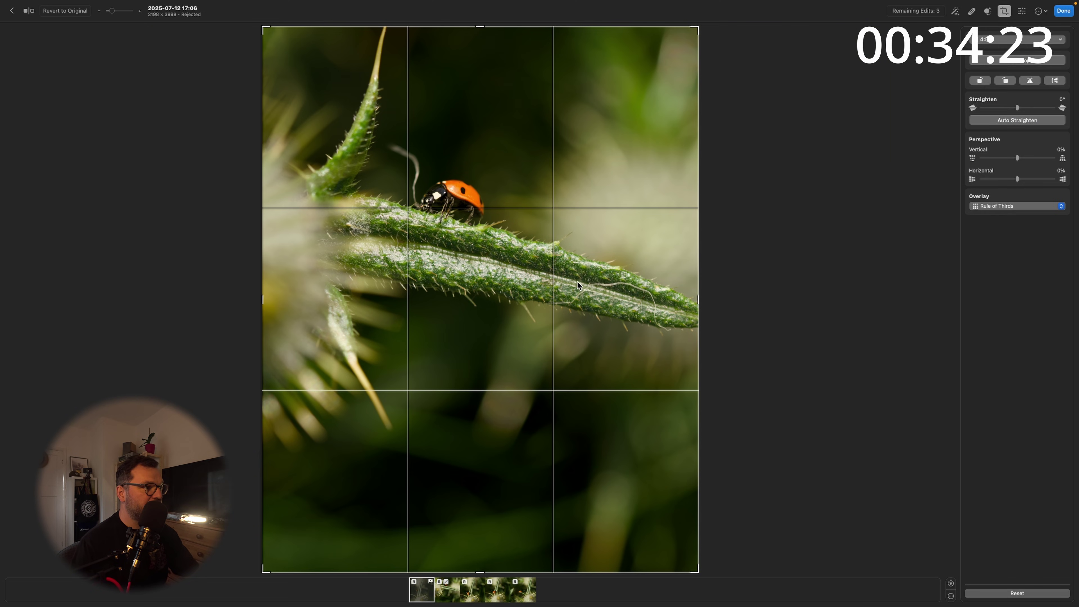
left_click(553, 229)
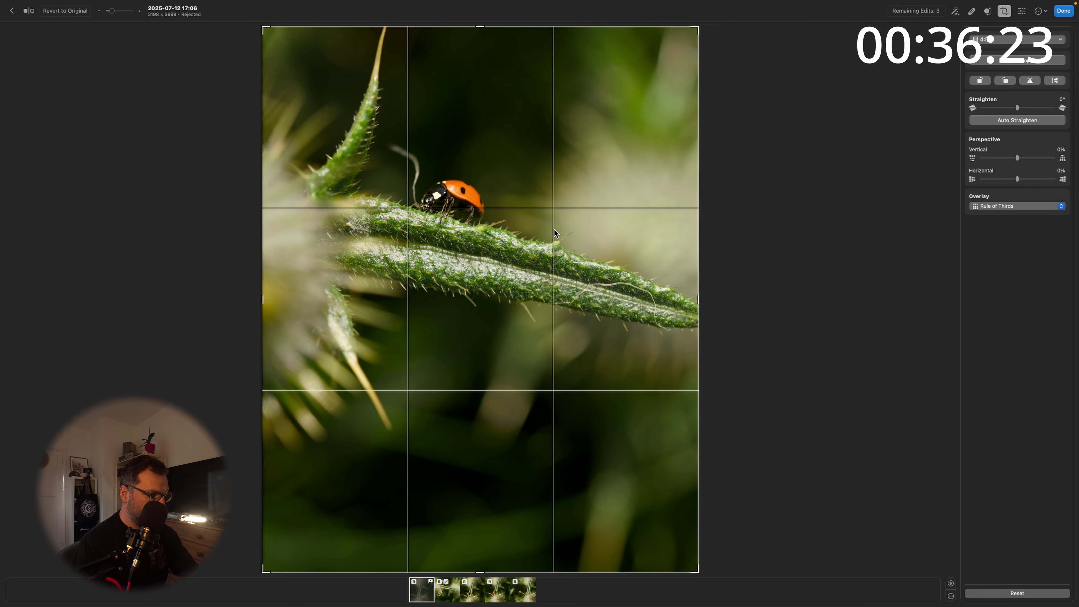
right_click(554, 230)
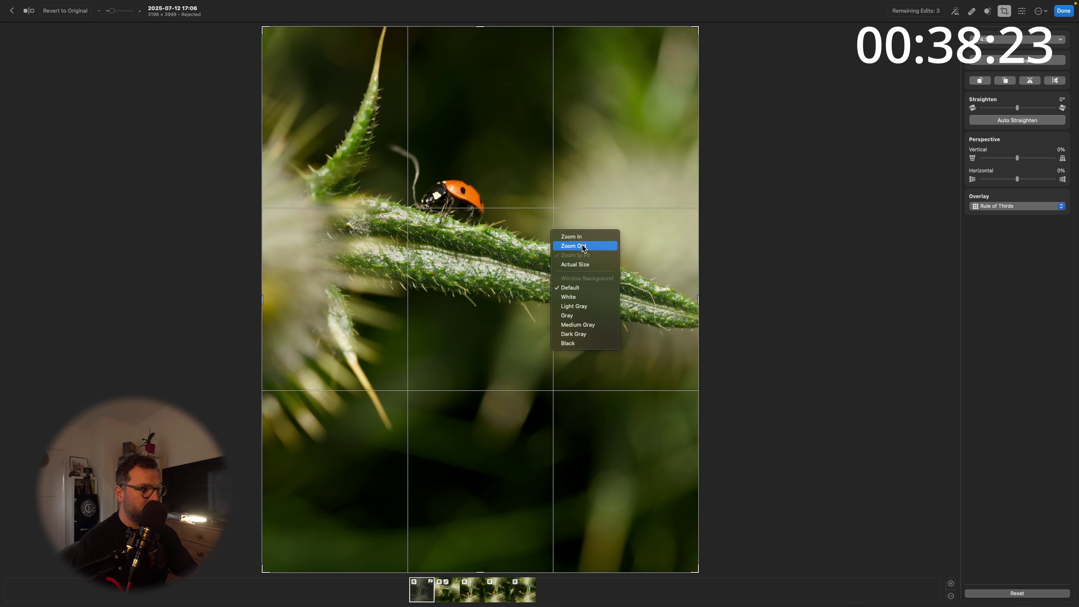
left_click(419, 349)
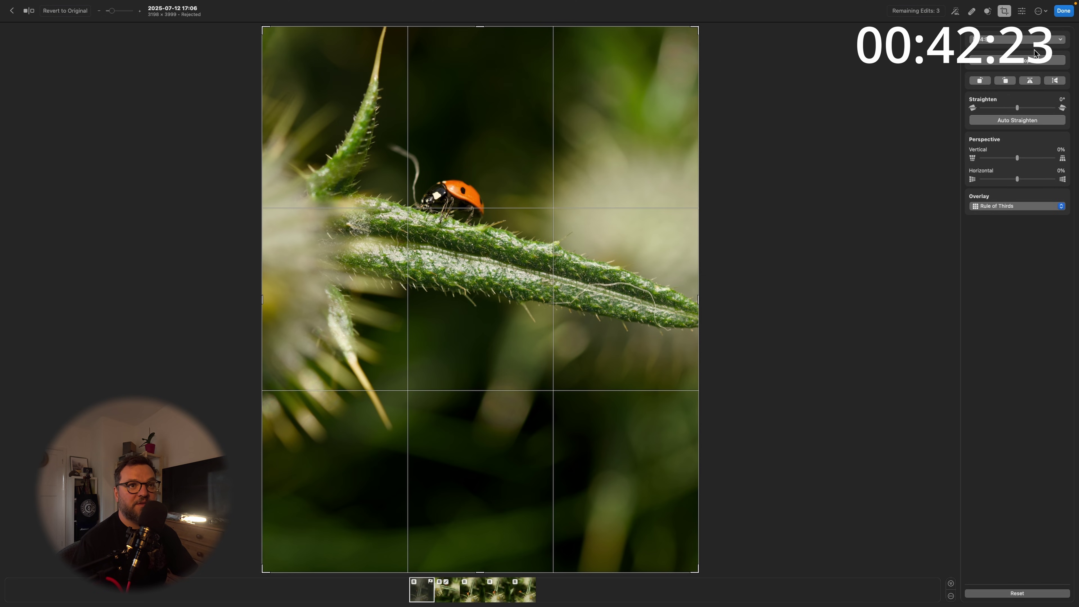
left_click(1019, 206)
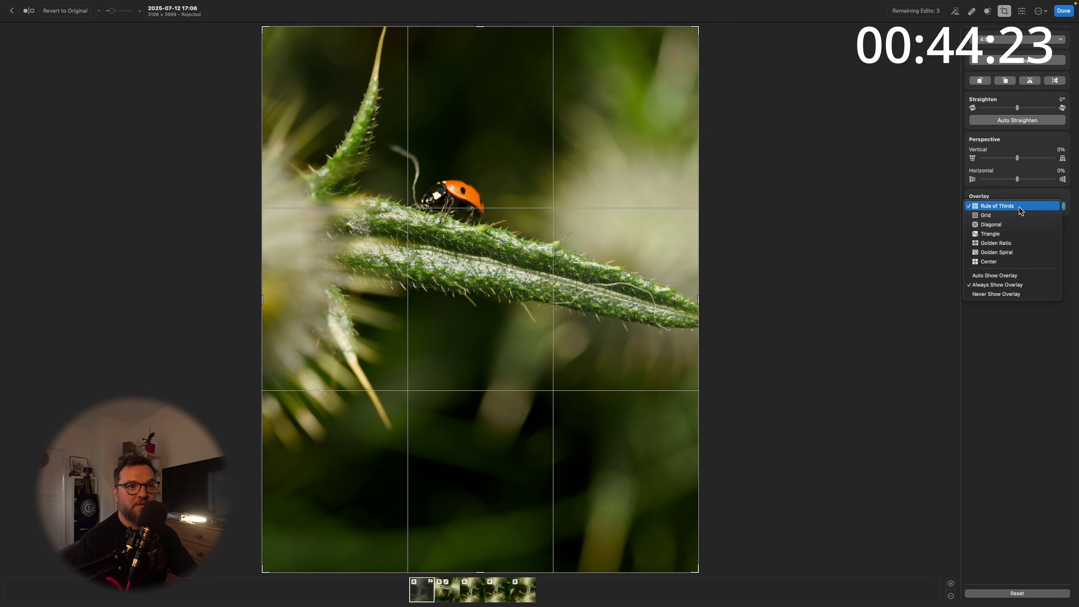
left_click(1019, 207)
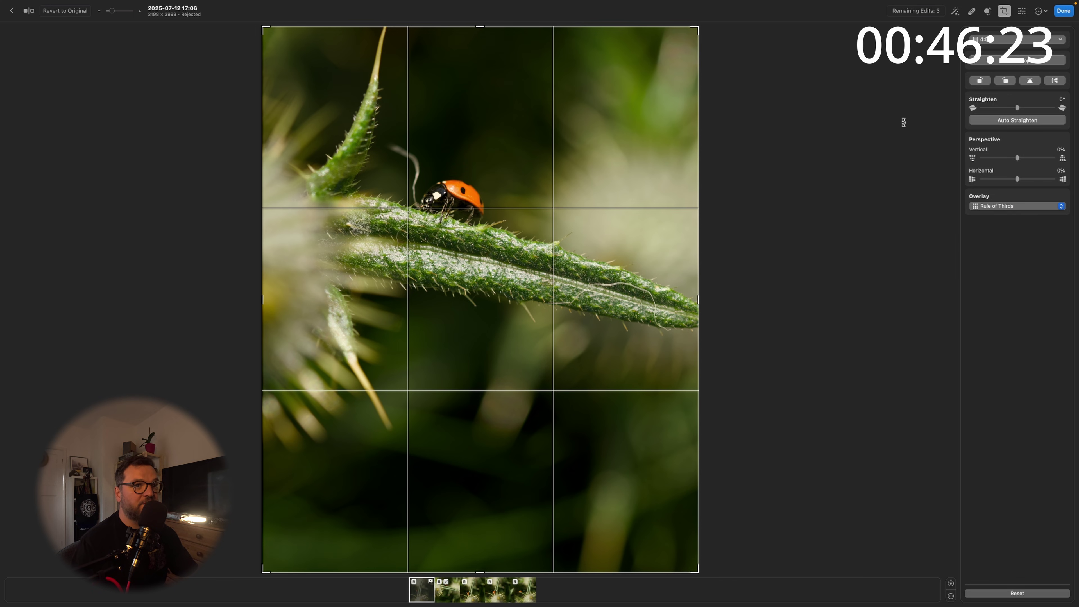
left_click(1019, 39)
left_click(986, 117)
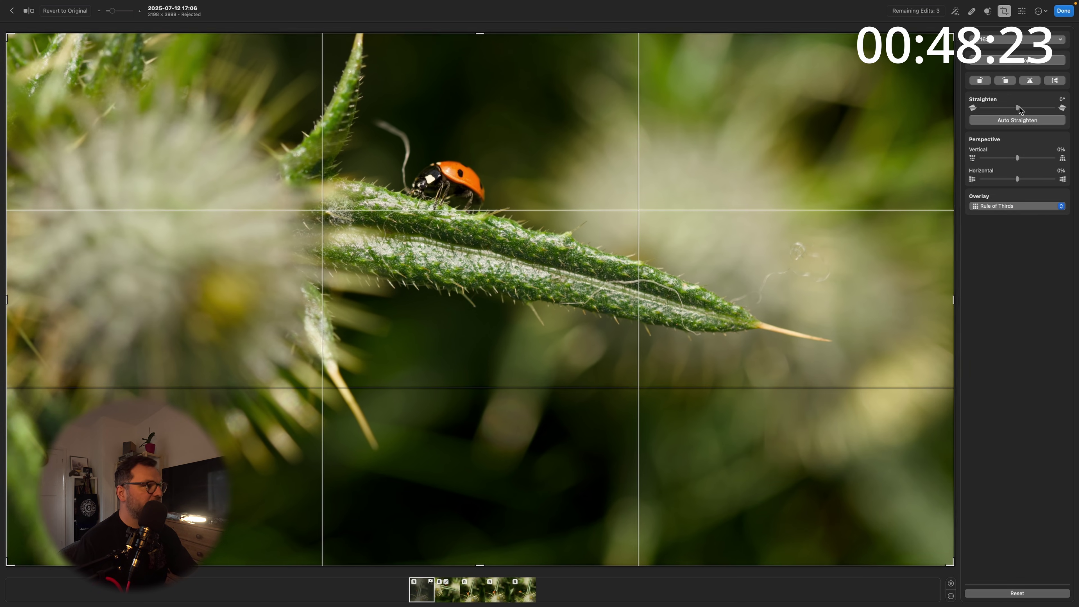
left_click_drag(9, 563, 241, 460)
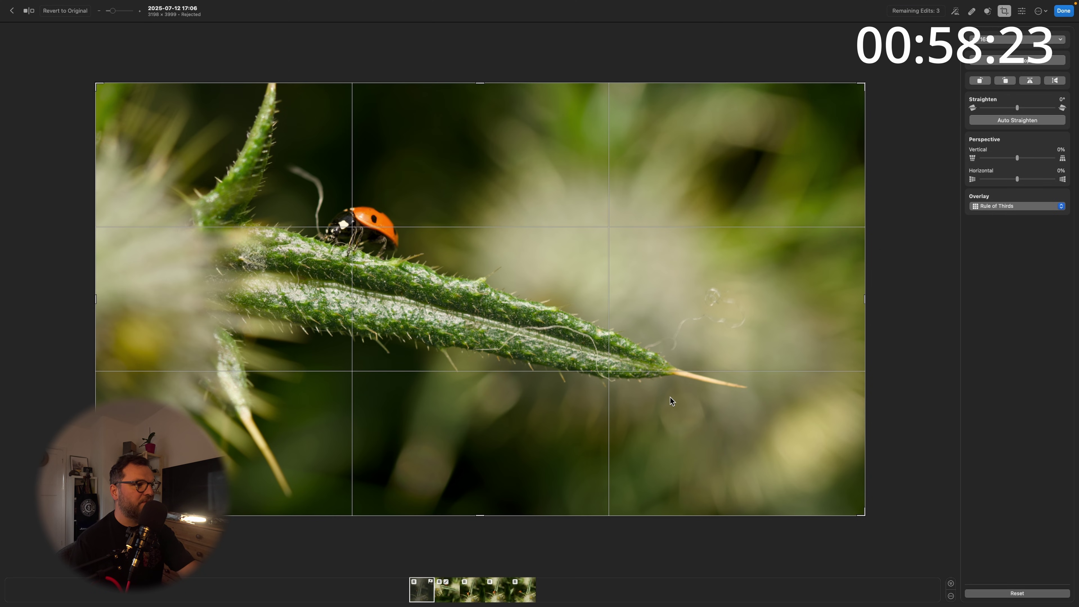
- Apply the 16:9 crop, then use the 9% Retouch brush to remove stray fibres and leaf marks
key("Return")
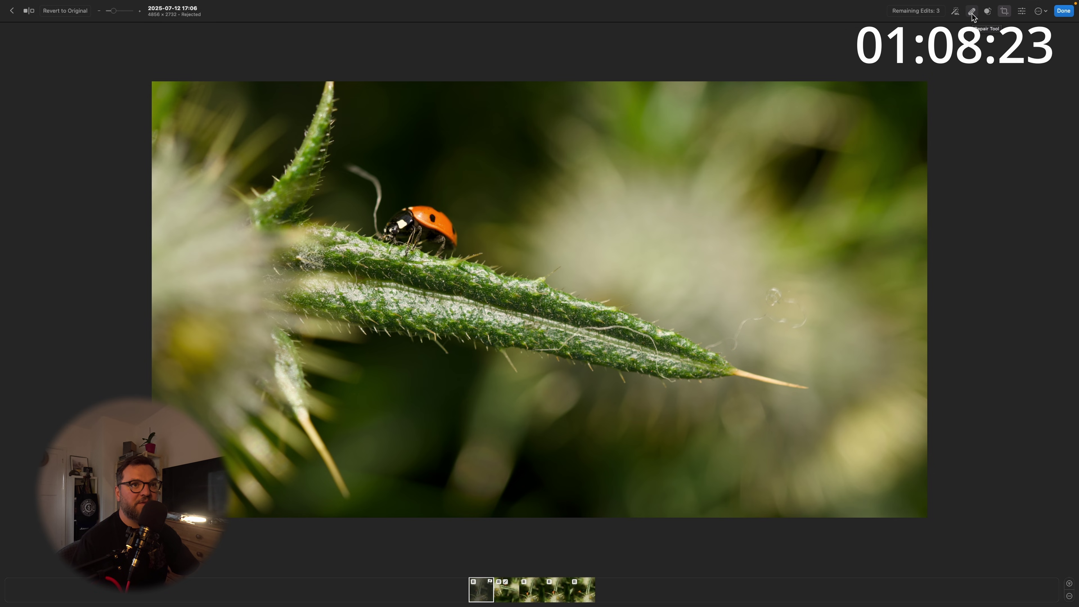
left_click(971, 13)
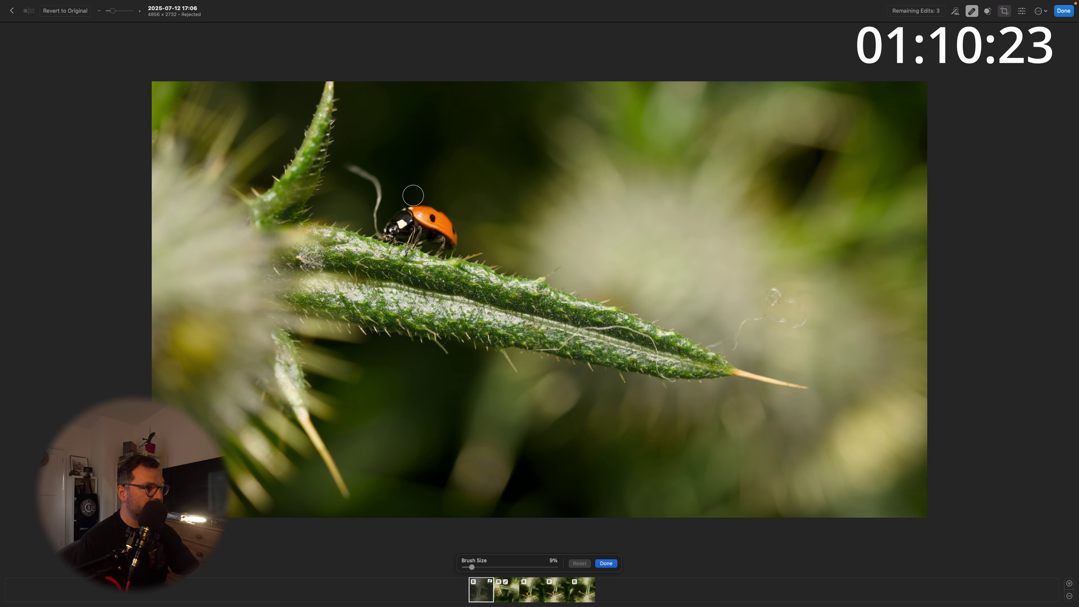
mouse_move(348, 165)
left_mouse_down()
mouse_move(375, 184)
mouse_move(375, 231)
left_mouse_up()
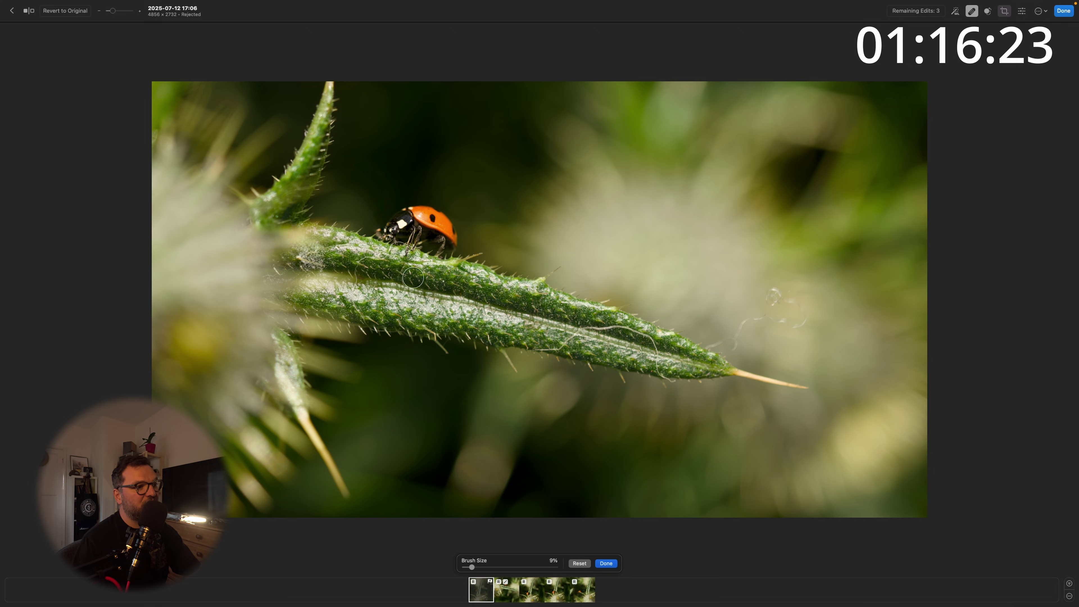
mouse_move(786, 296)
left_mouse_down()
mouse_move(773, 294)
mouse_move(802, 317)
mouse_move(709, 343)
left_mouse_up()
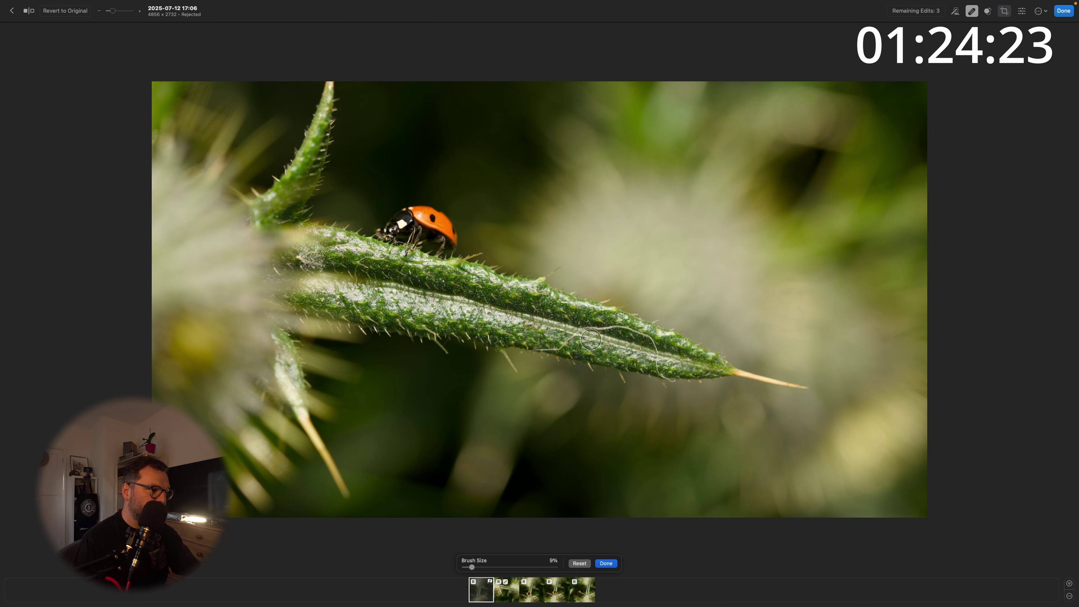
mouse_move(562, 344)
left_mouse_down()
mouse_move(618, 329)
mouse_move(651, 347)
mouse_move(658, 367)
left_mouse_up()
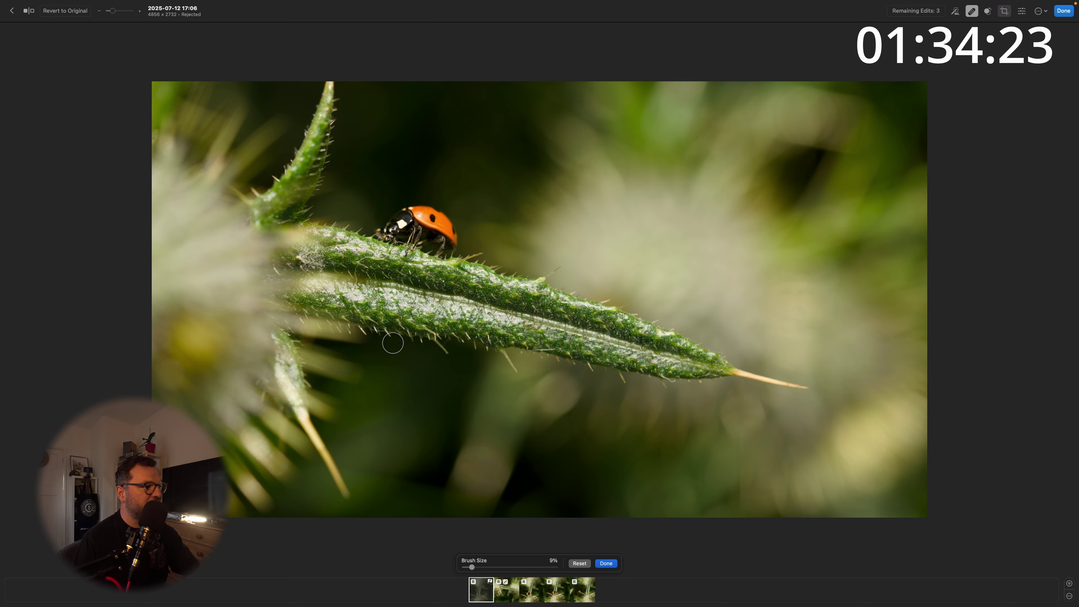
mouse_move(350, 292)
left_mouse_down()
mouse_move(365, 258)
mouse_move(391, 253)
left_mouse_up()
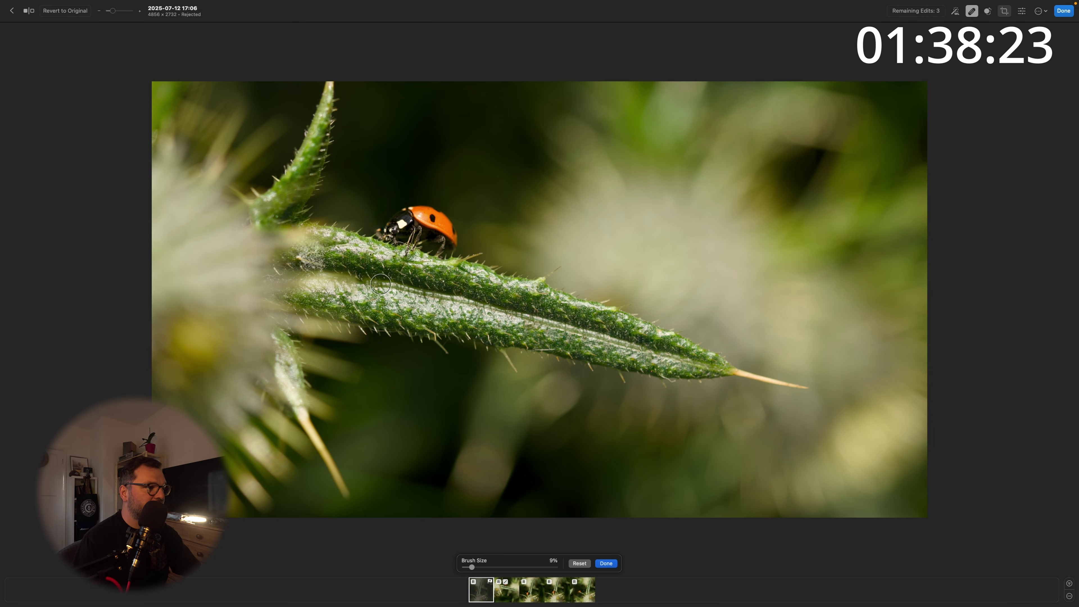
- Shrink the retouch brush to 6%, dab out specks under the ladybug's head, and finish retouching
key("m")
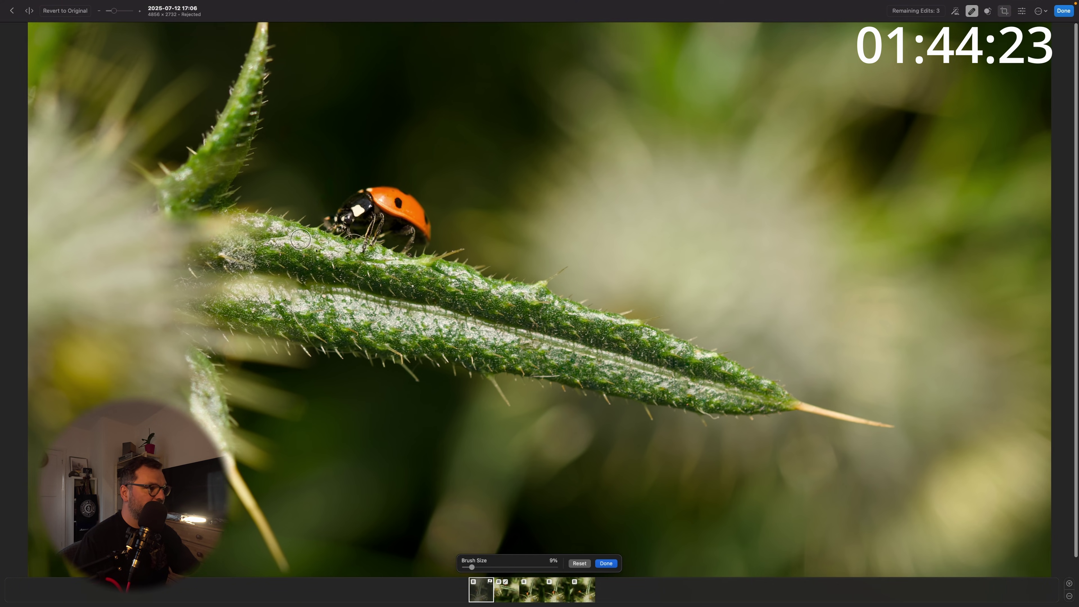
scroll(333, 216, "up", 3)
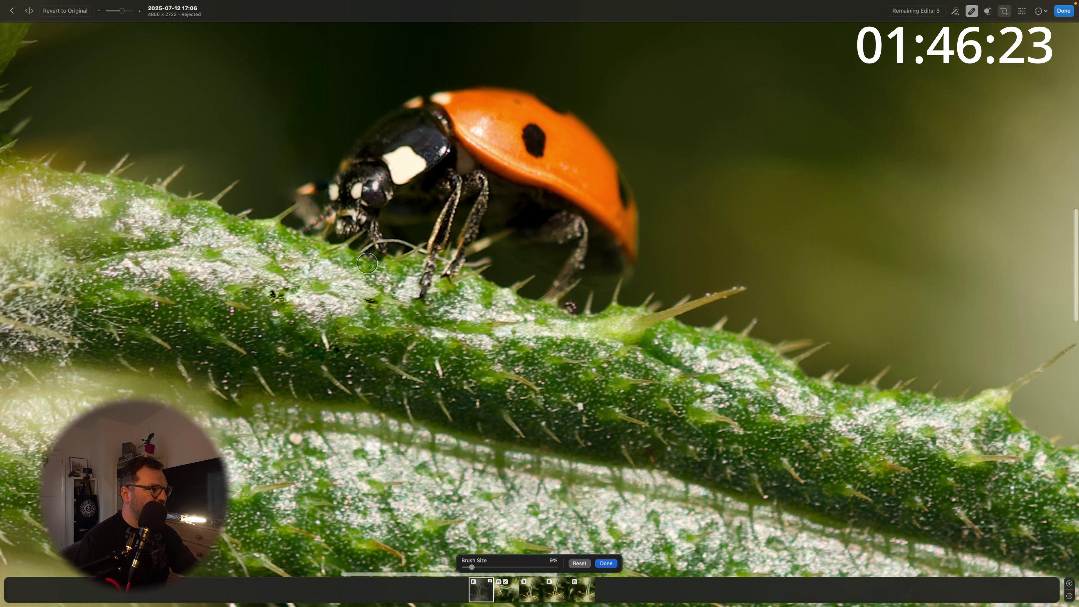
key("m")
key("bracketleft")
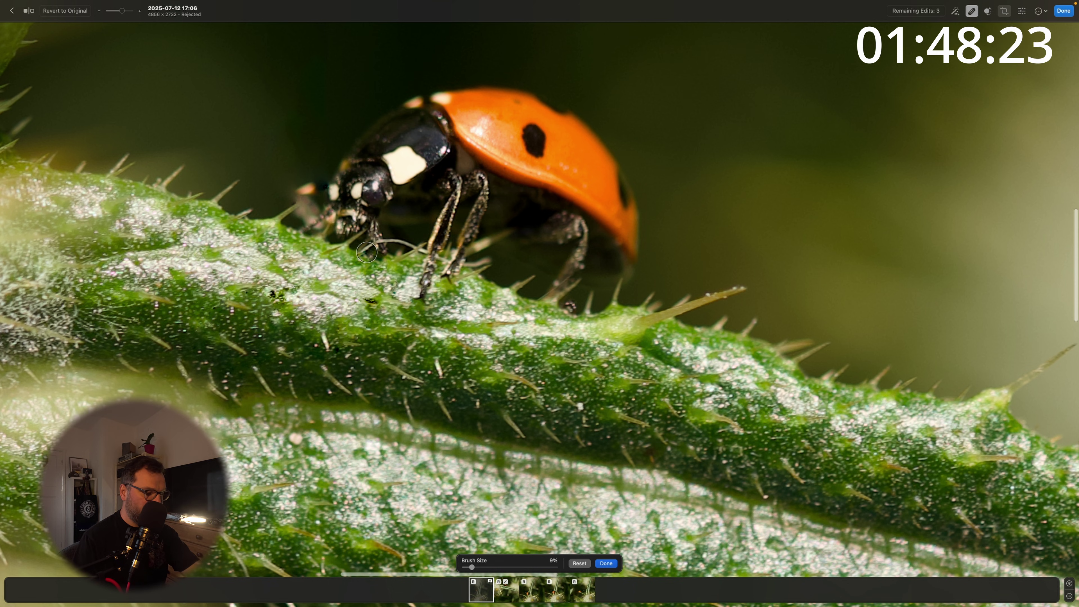
left_click_drag(364, 250, 409, 246)
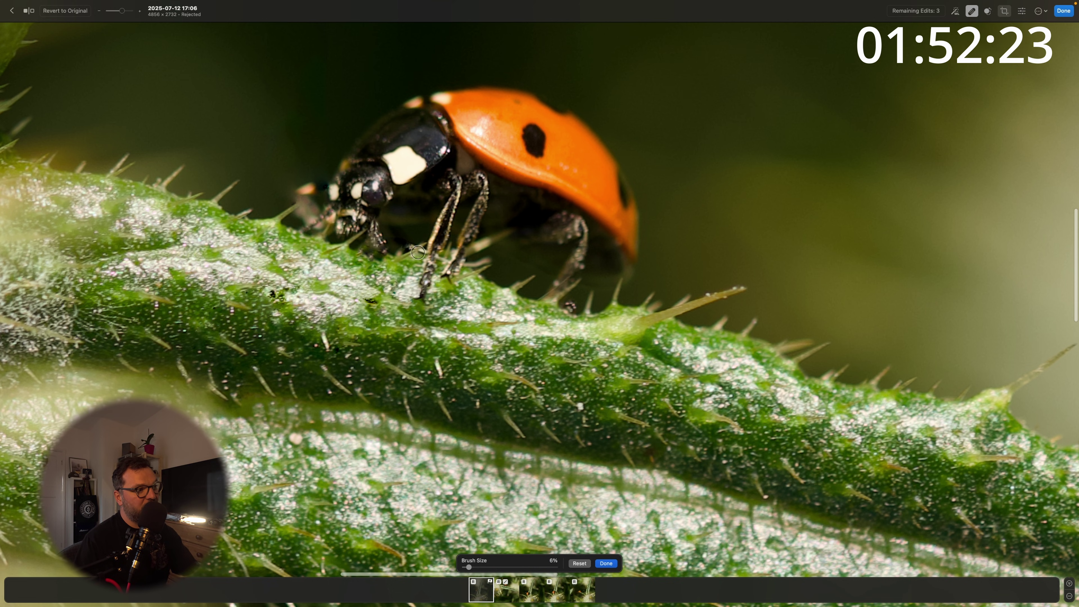
left_click(410, 247)
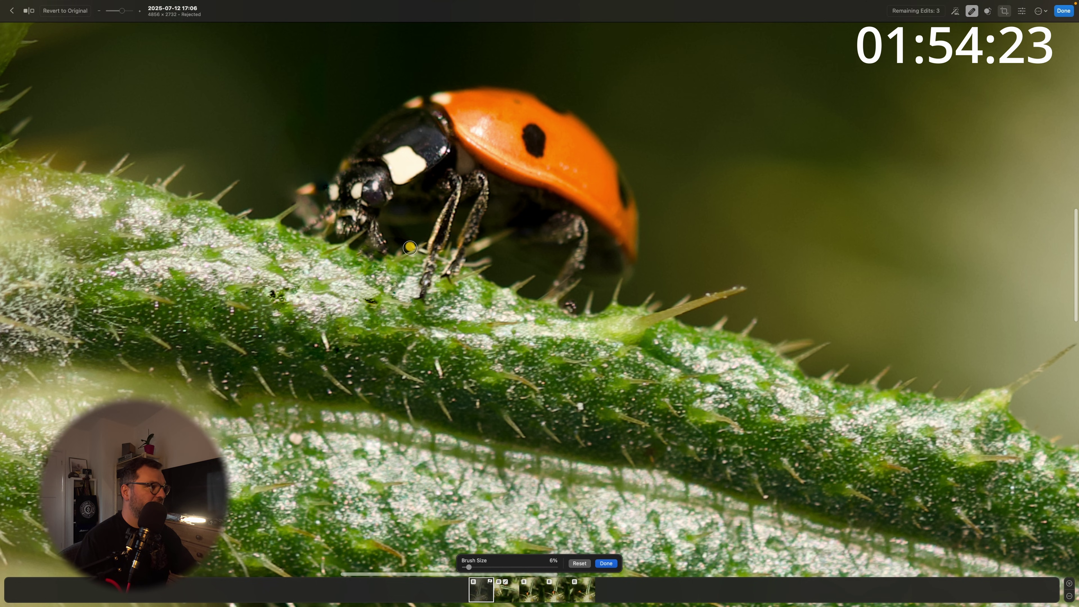
left_click(439, 299)
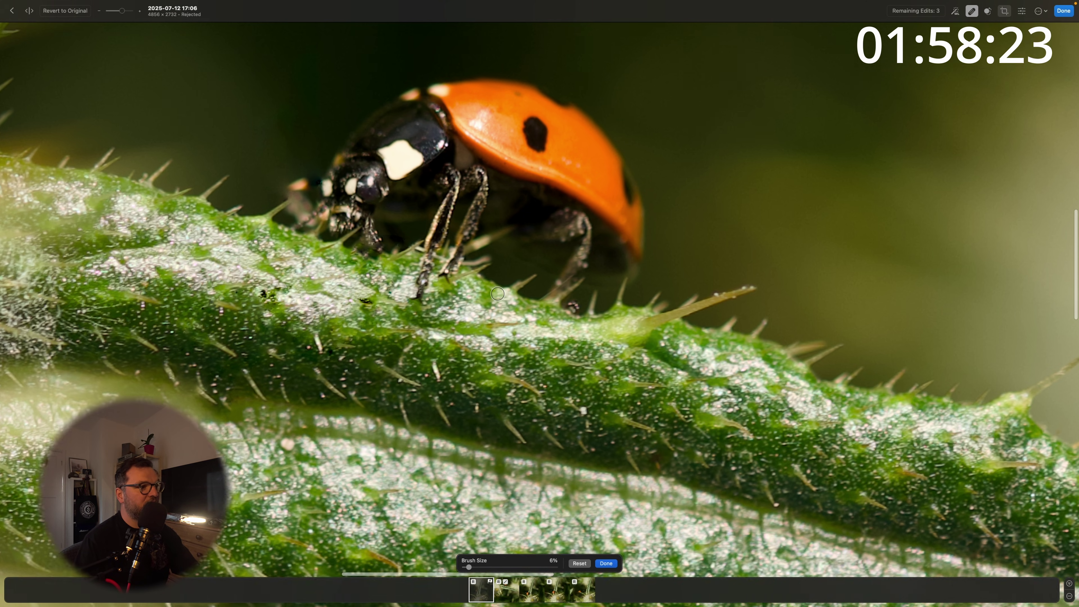
scroll(497, 293, "down", 5)
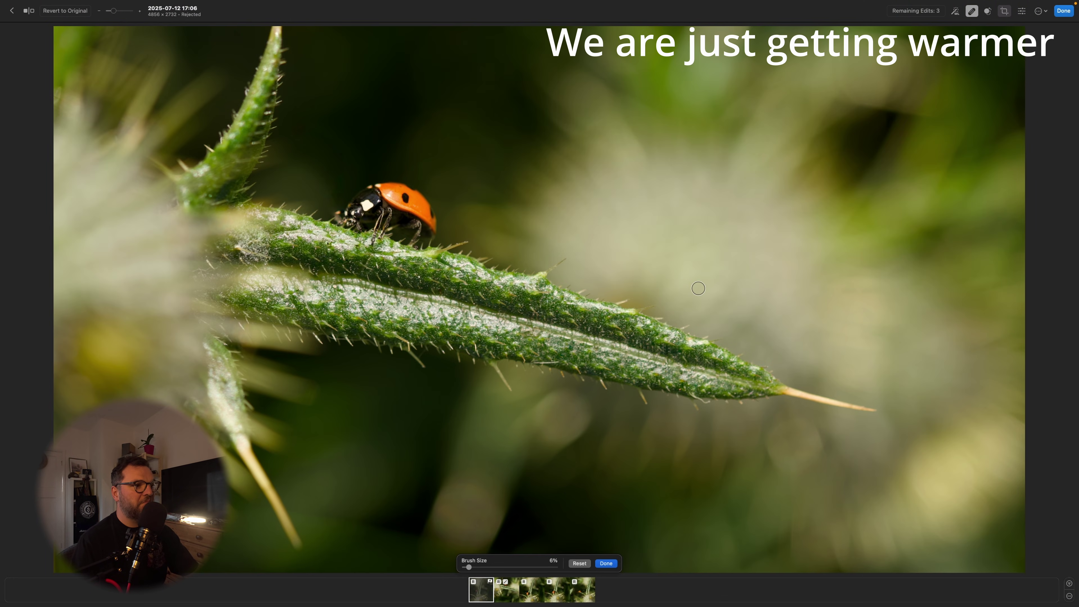
left_click(606, 563)
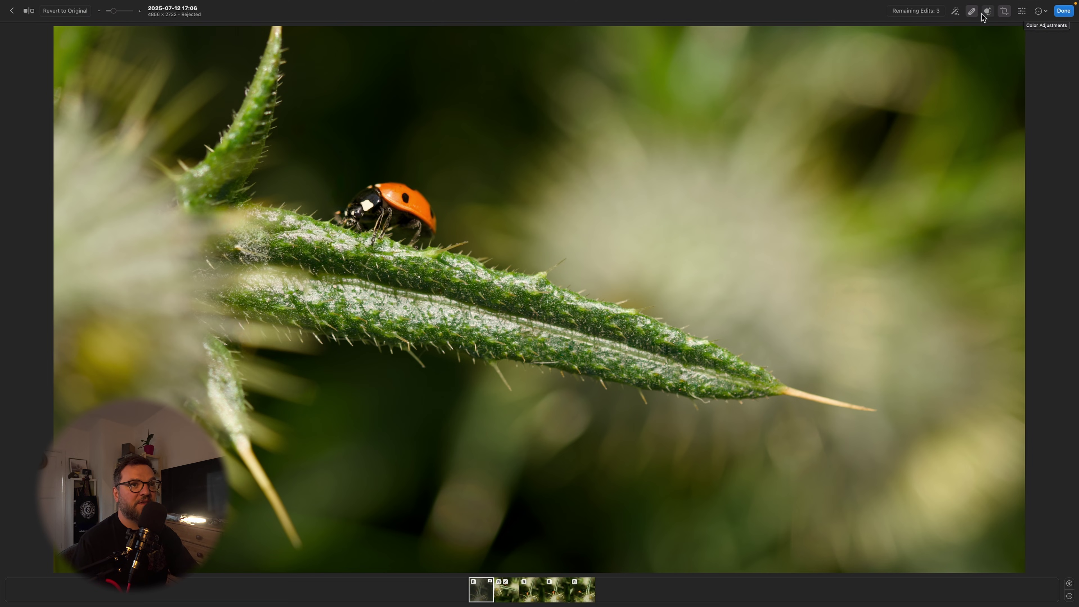
- Auto-enhance, then set Temperature 22%, Exposure -14%, and Texture and Clarity to 16%
left_click(955, 12)
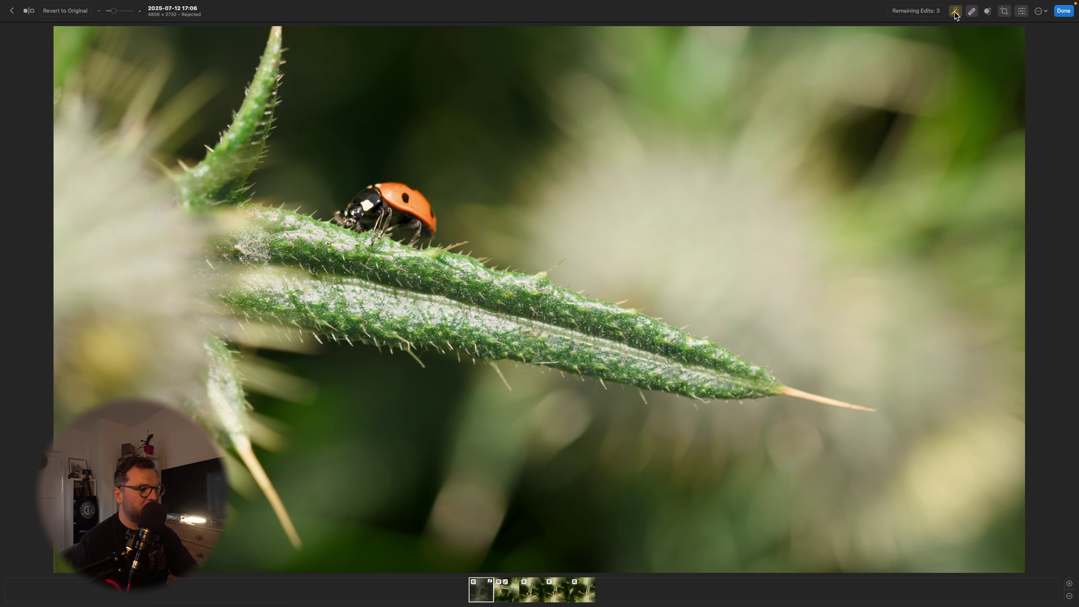
left_click(1022, 11)
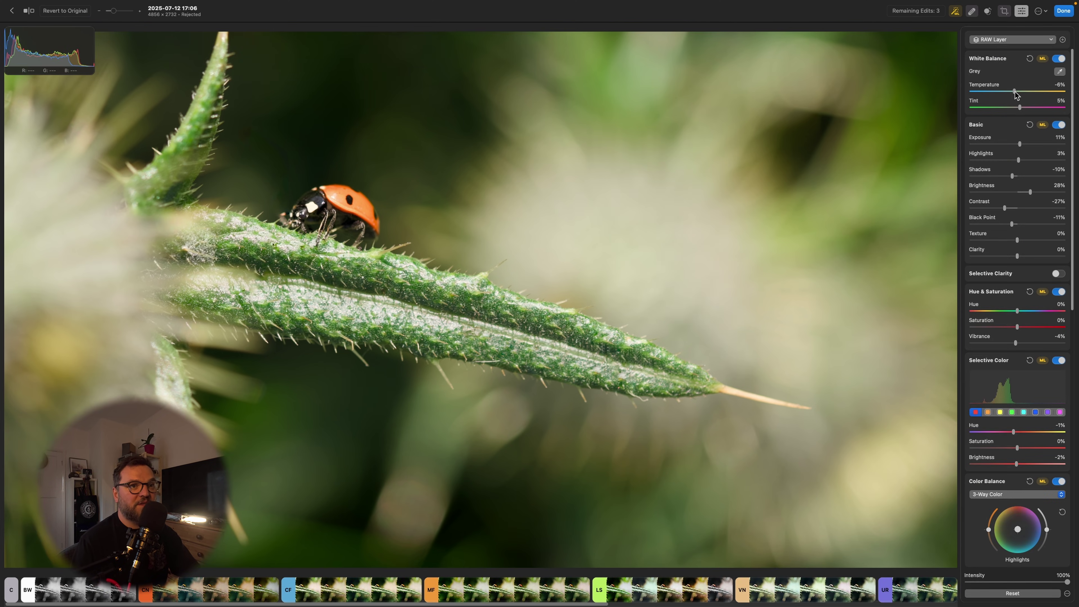
left_click_drag(1015, 93, 1023, 95)
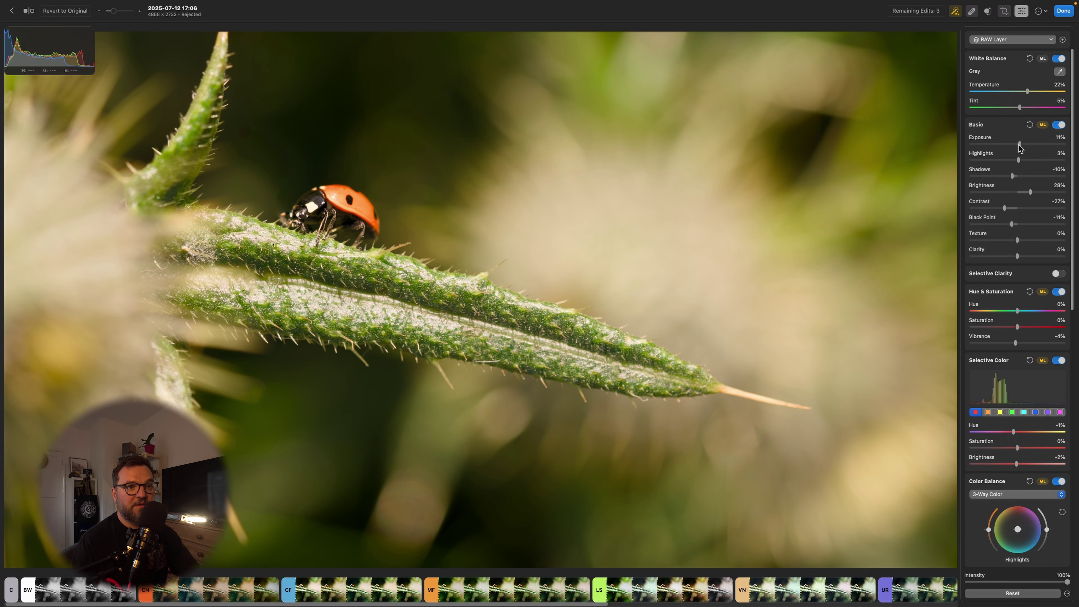
left_click_drag(1020, 144, 1015, 144)
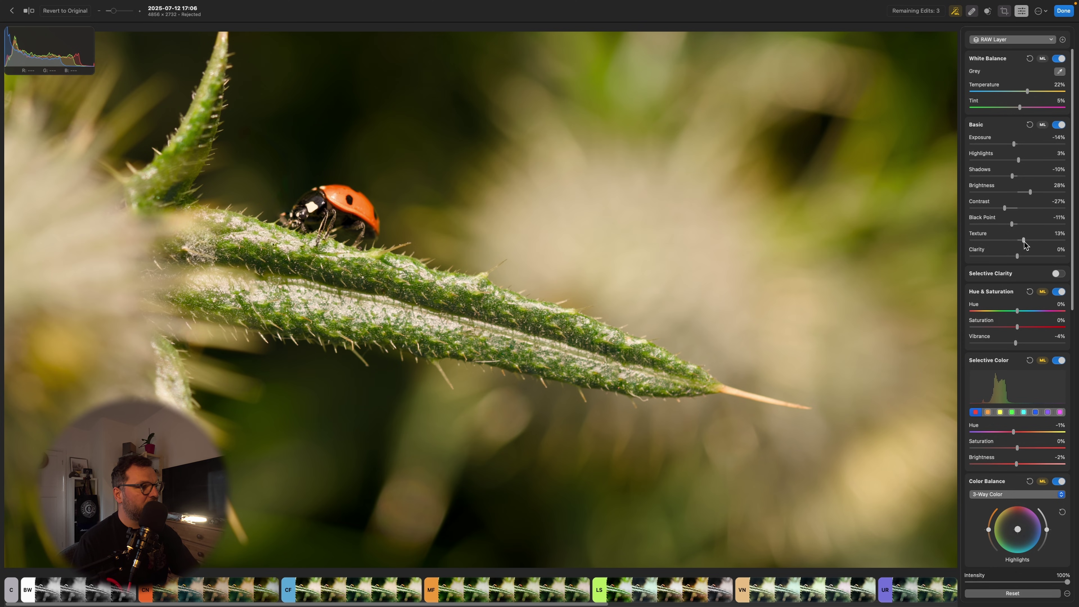
left_click_drag(1027, 240, 1029, 263)
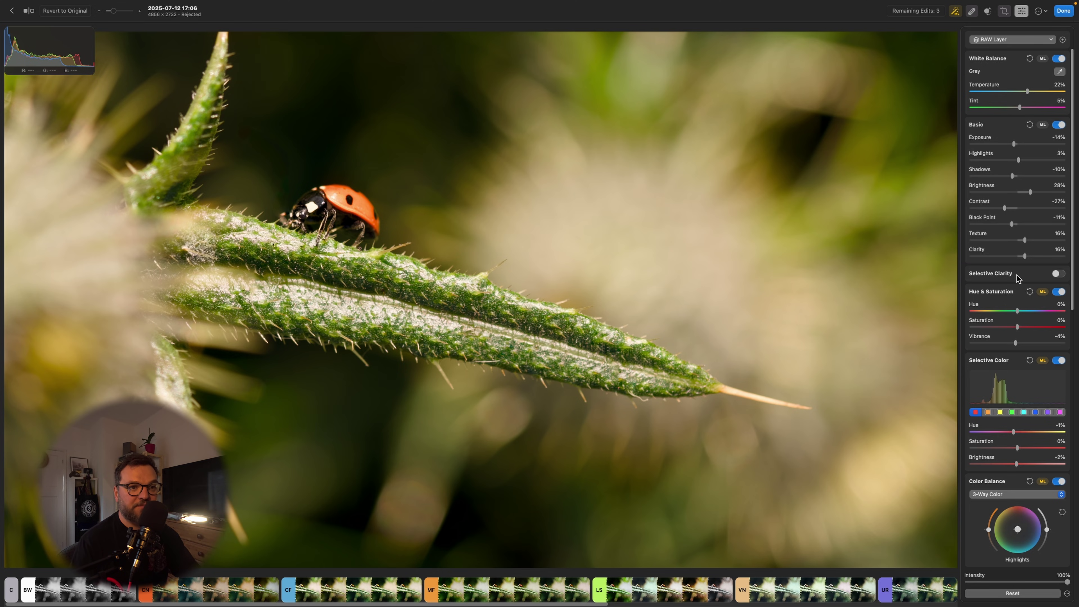
- Enable Selective Clarity, reset Shadows to 0%, and set Midtones Texture 11%, Clarity -26%
left_click(1045, 275)
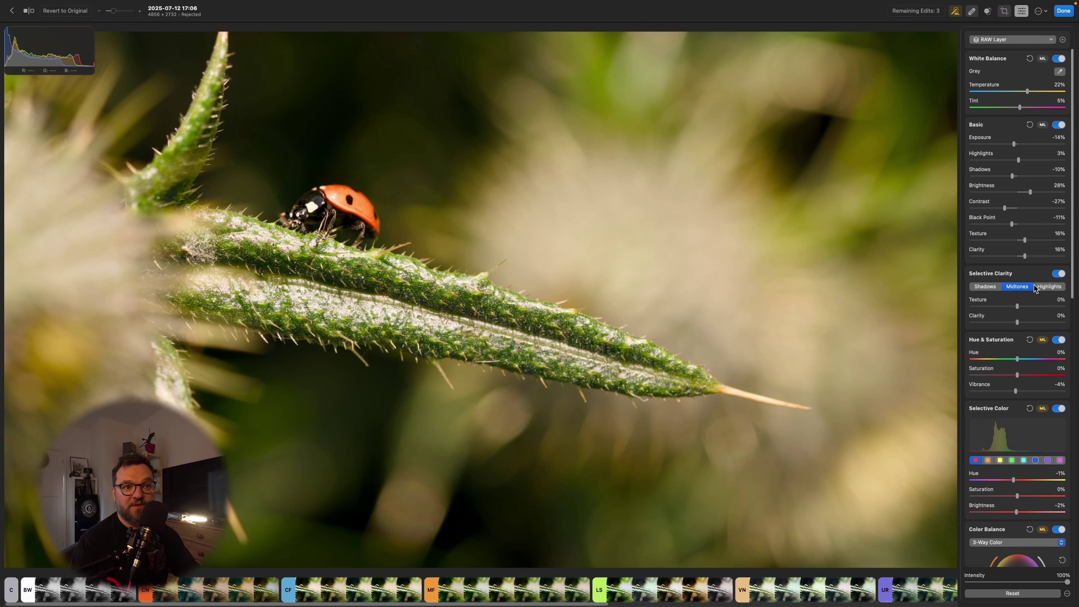
left_click(985, 288)
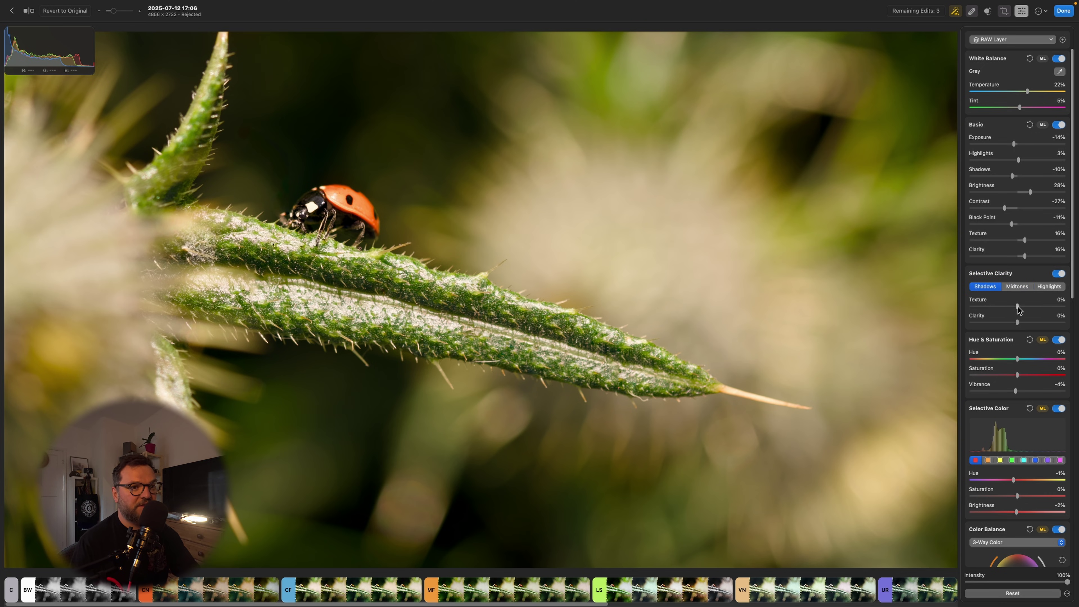
left_click_drag(1032, 307, 989, 334)
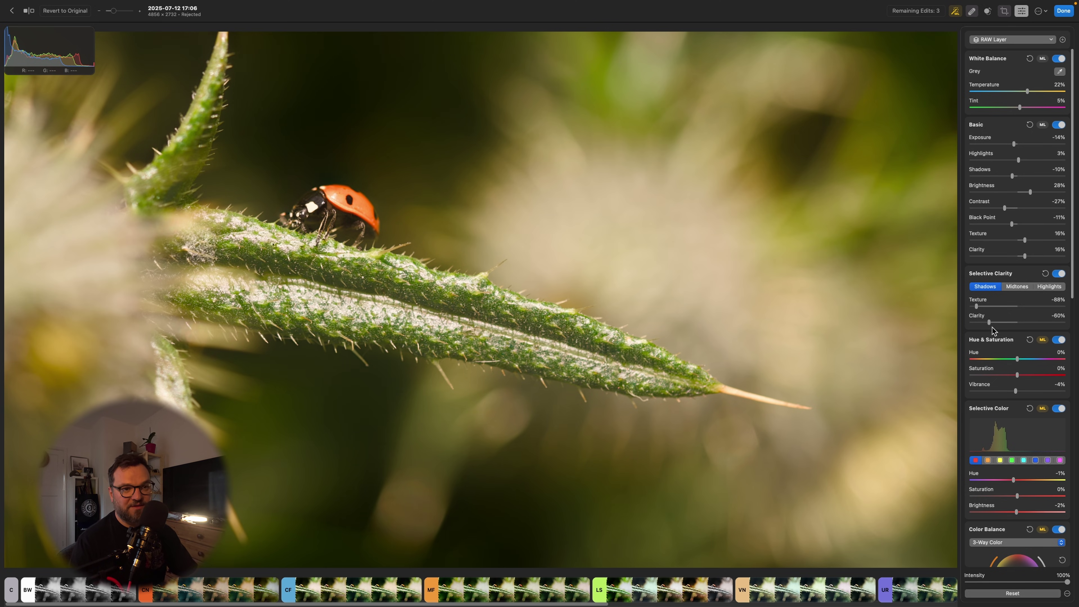
double_click(990, 322)
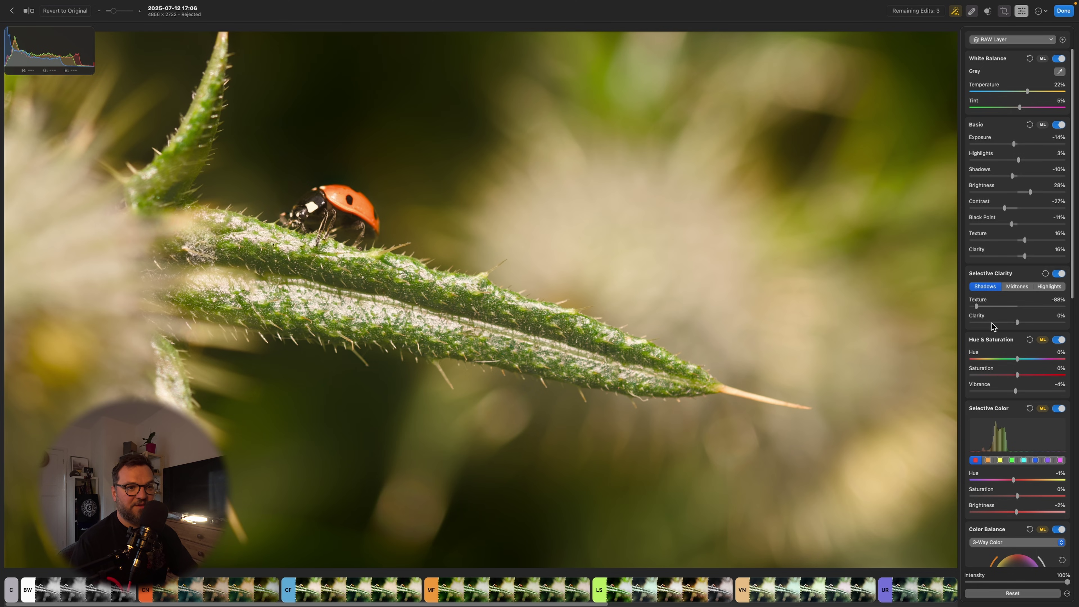
left_click(1014, 287)
left_click_drag(1028, 310, 1003, 330)
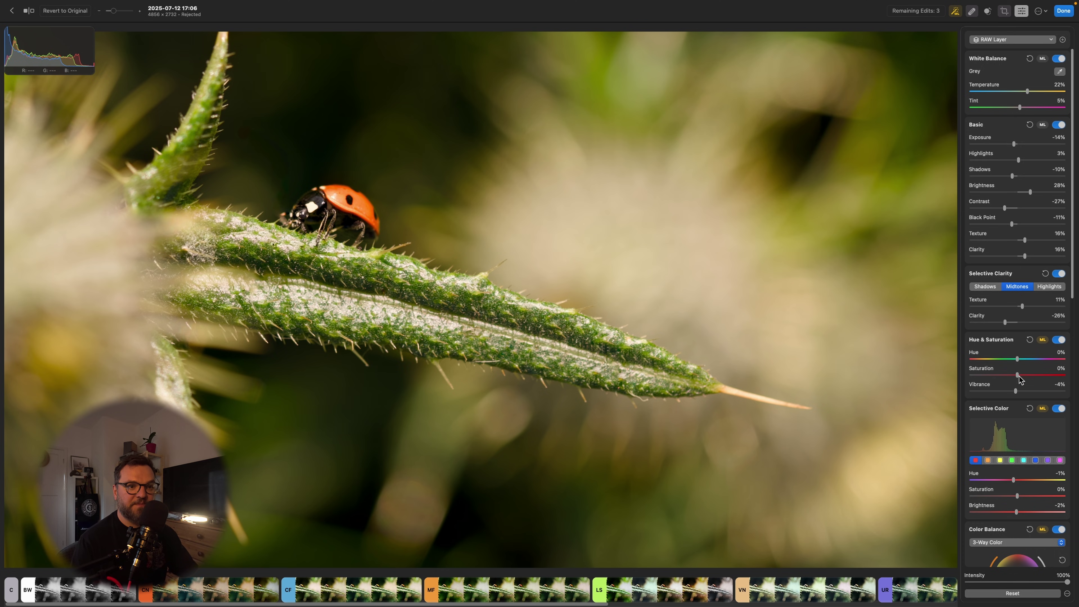
- Boost the reds' saturation and darken them to deepen the ladybug's red
scroll(1018, 376, "down", 2)
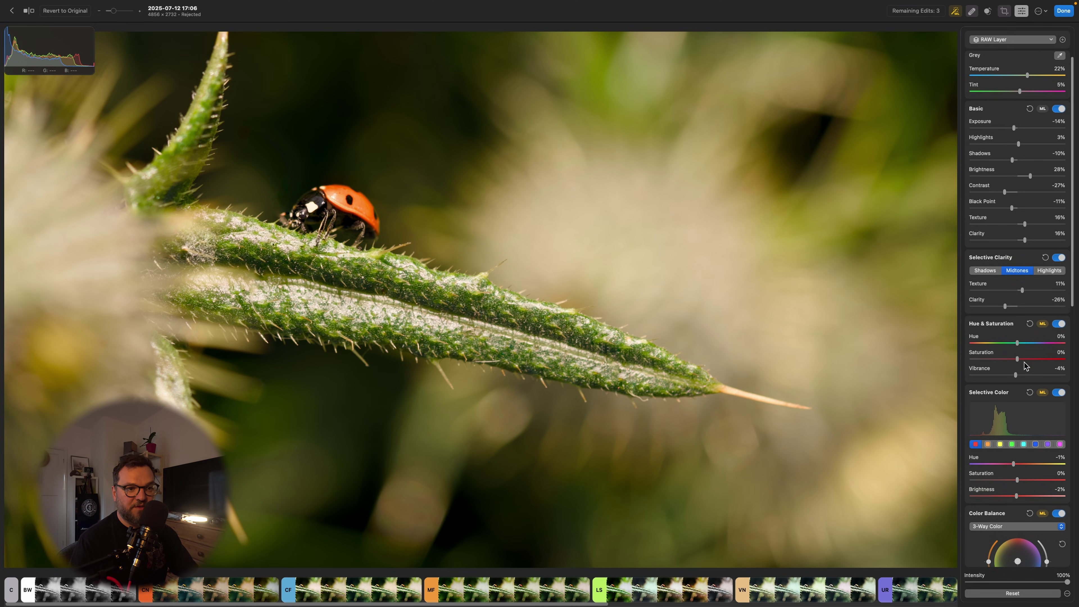
scroll(1011, 382, "down", 2)
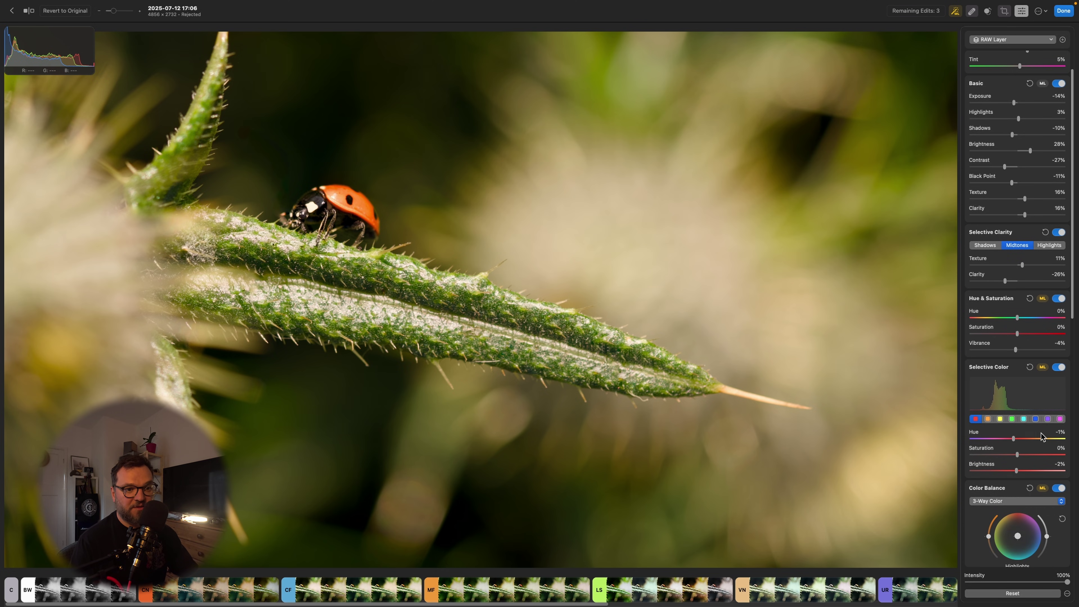
left_click_drag(1021, 457, 1039, 459)
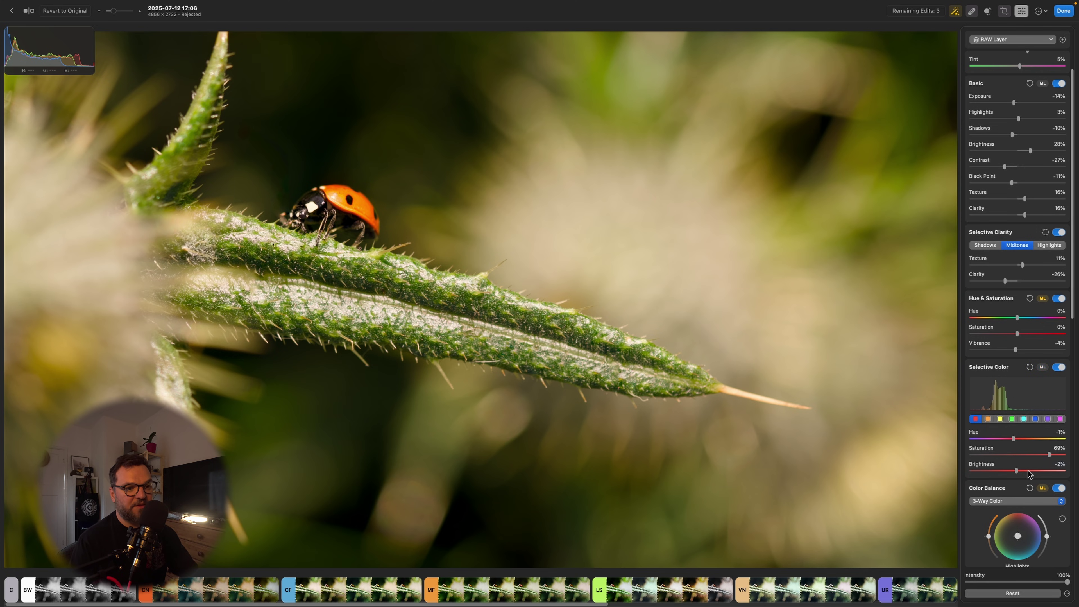
left_click_drag(1014, 474, 984, 476)
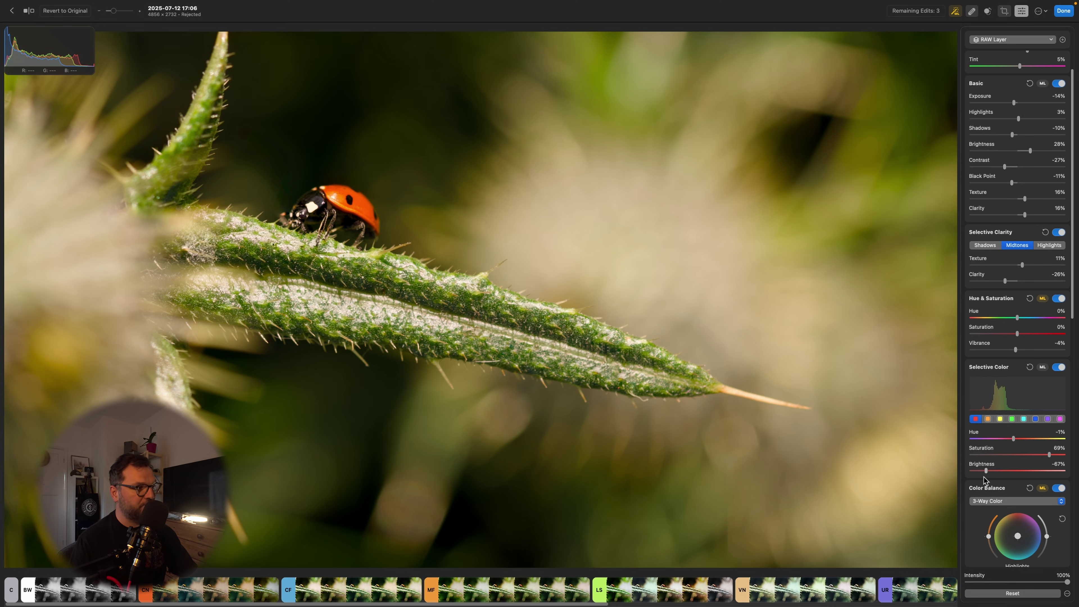
- Tint the highlights with the Color Balance wheel
scroll(997, 495, "down", 5)
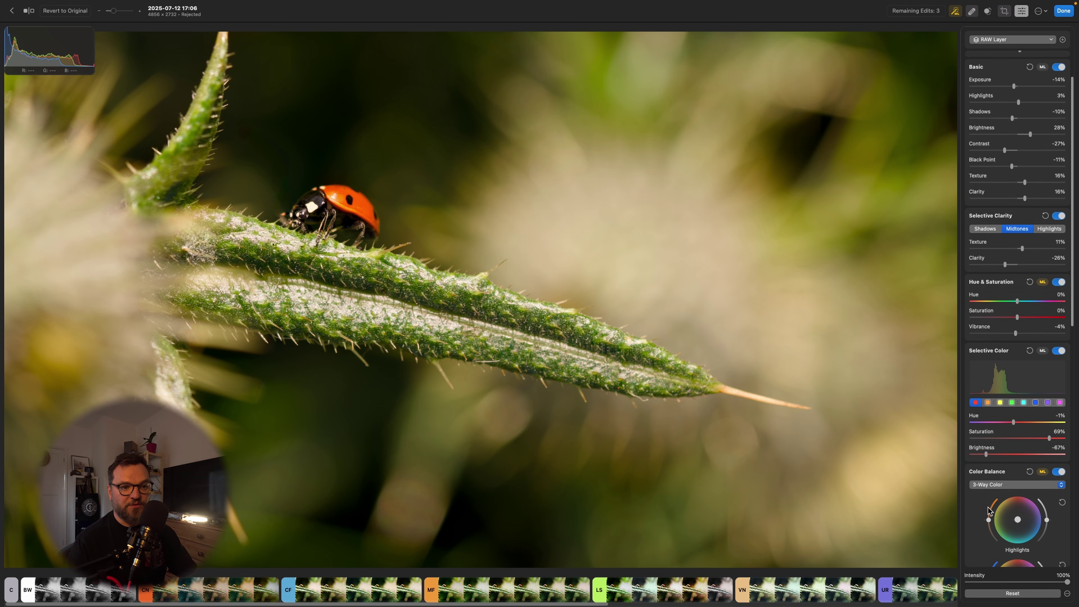
scroll(1012, 445, "down", 3)
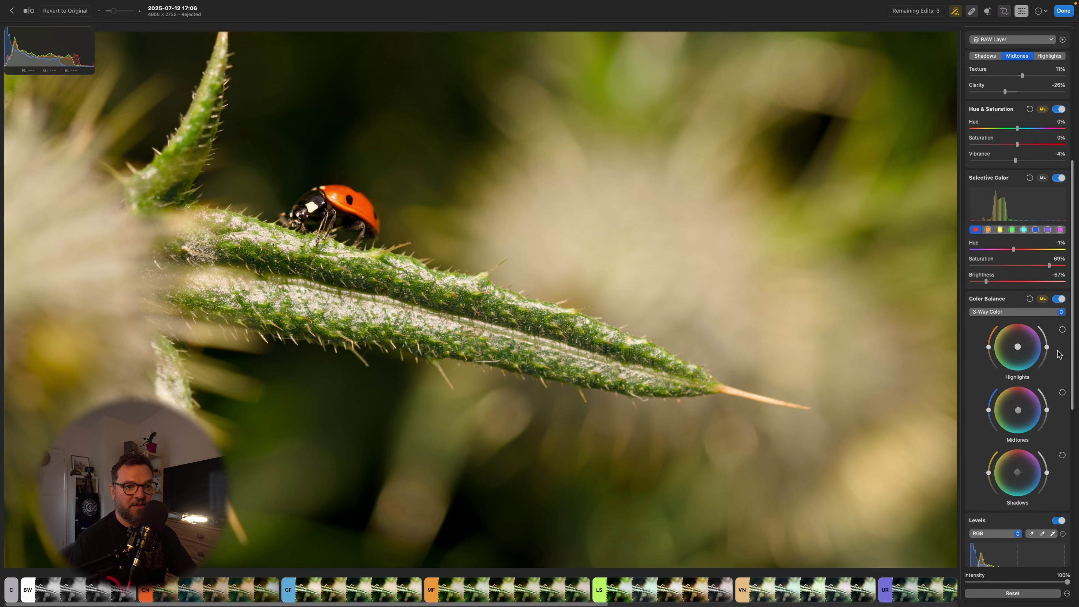
left_click_drag(1048, 350, 991, 335)
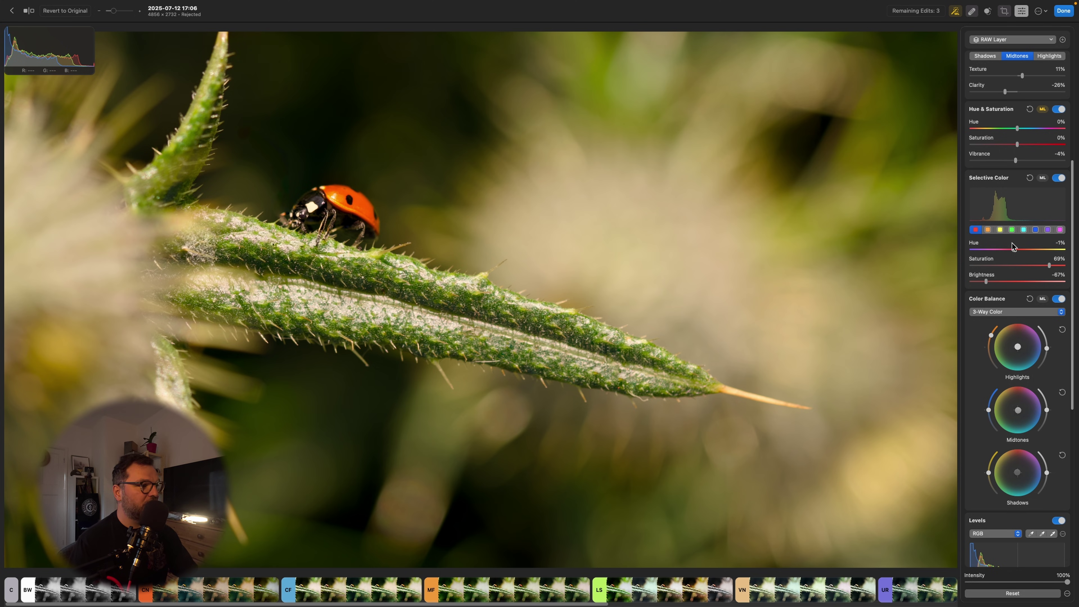
- Shift the greens to Hue 7%, Saturation 34% and Brightness 65%
left_click(1012, 230)
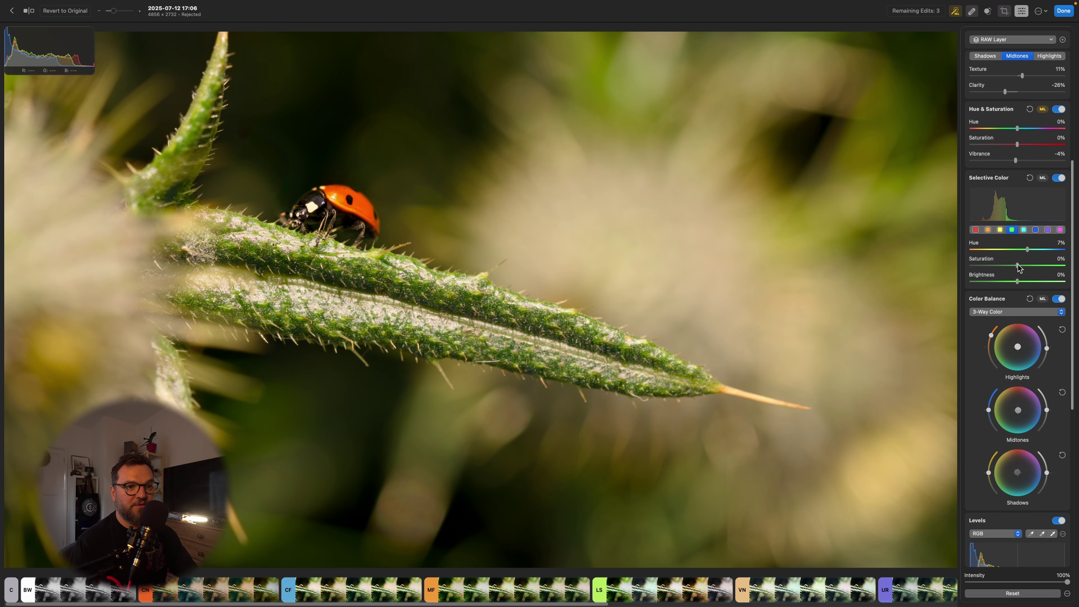
mouse_move(1016, 266)
left_mouse_down()
mouse_move(974, 267)
mouse_move(1044, 266)
mouse_move(1033, 275)
left_mouse_up()
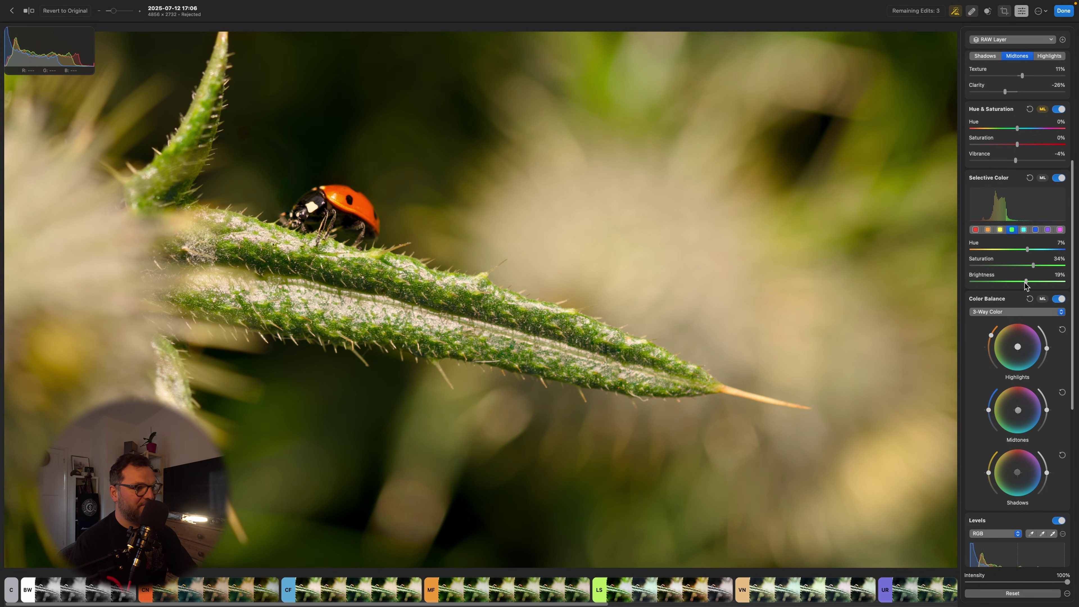
left_click_drag(1019, 283, 1050, 286)
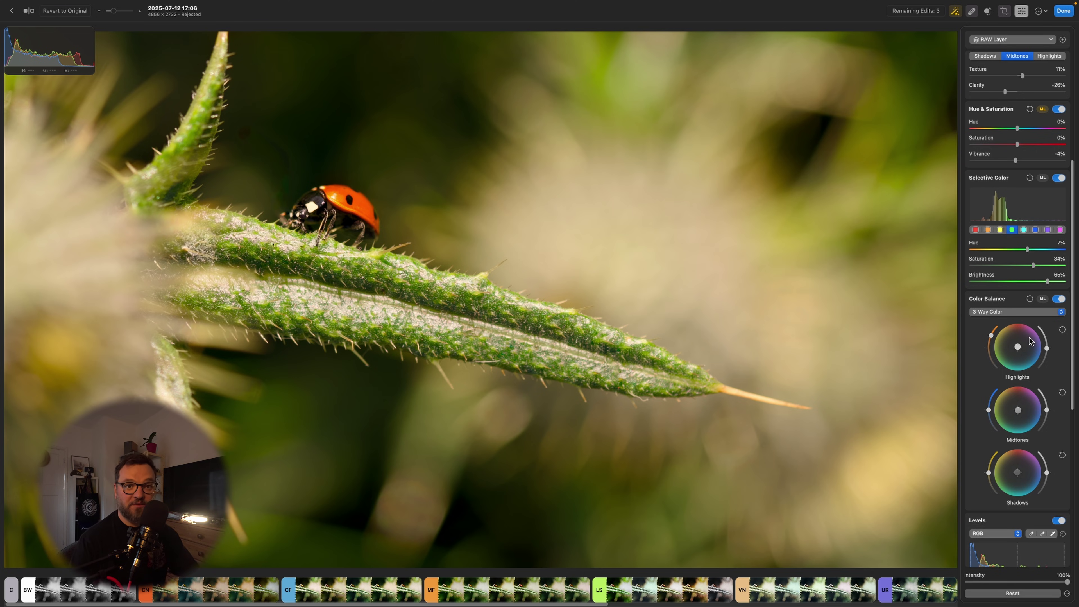
- Make an S-shaped RGB curve by lifting an upper point and lowering the shadows, then compare with the original
scroll(1030, 340, "down", 5)
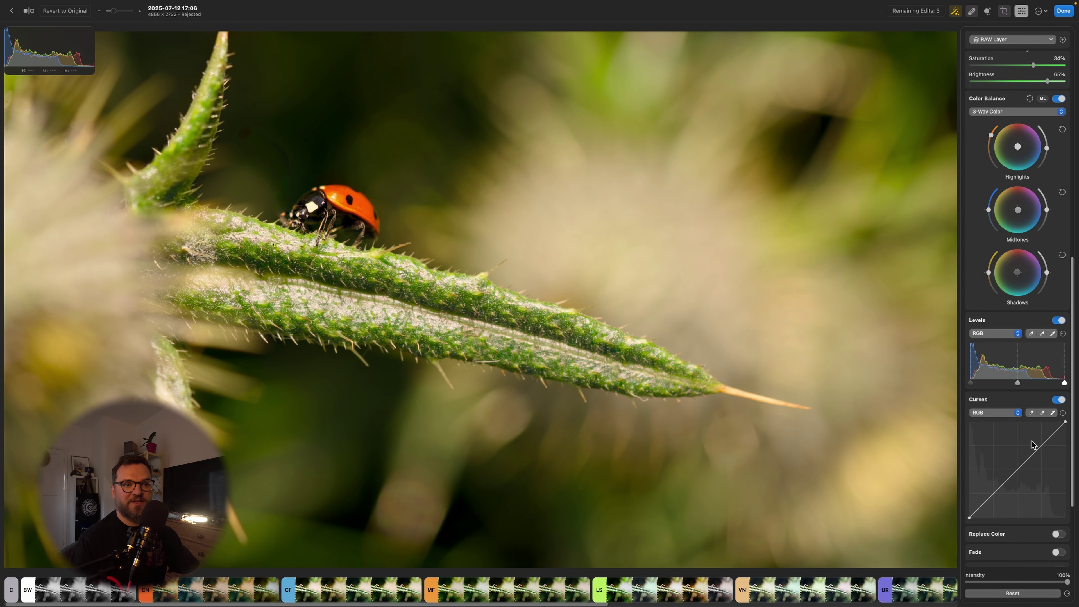
scroll(1025, 435, "down", 3)
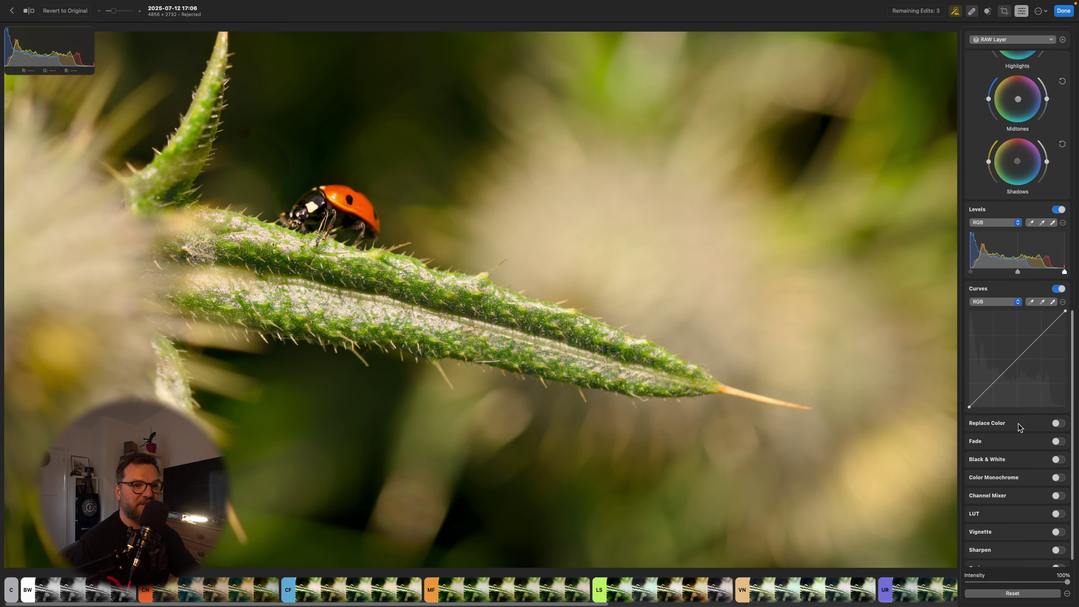
left_click(1037, 338)
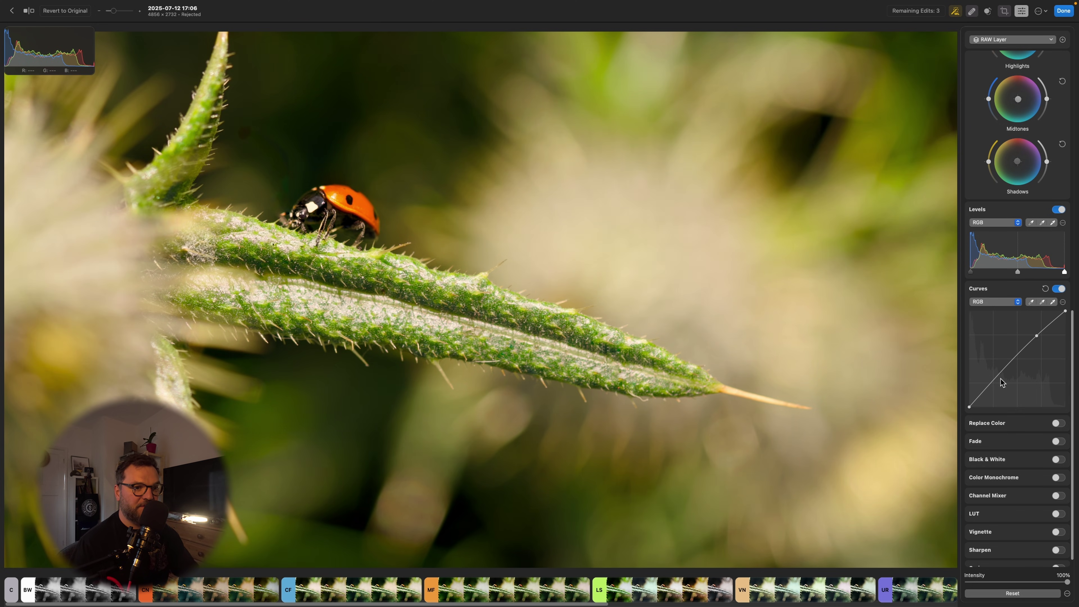
left_click_drag(1000, 379, 999, 385)
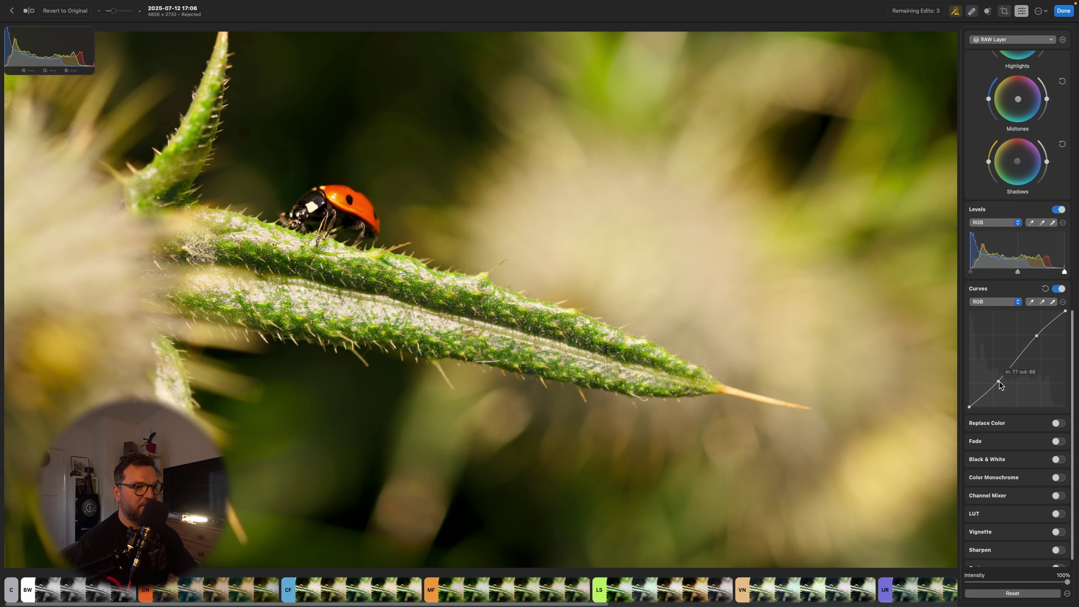
left_click_drag(1000, 384, 1000, 385)
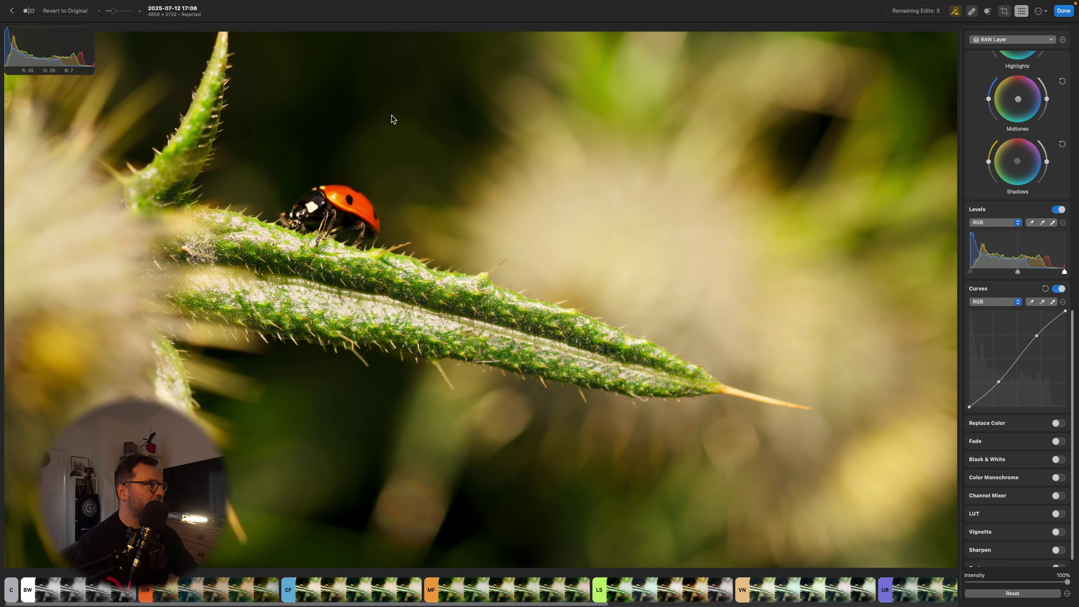
left_click(29, 11)
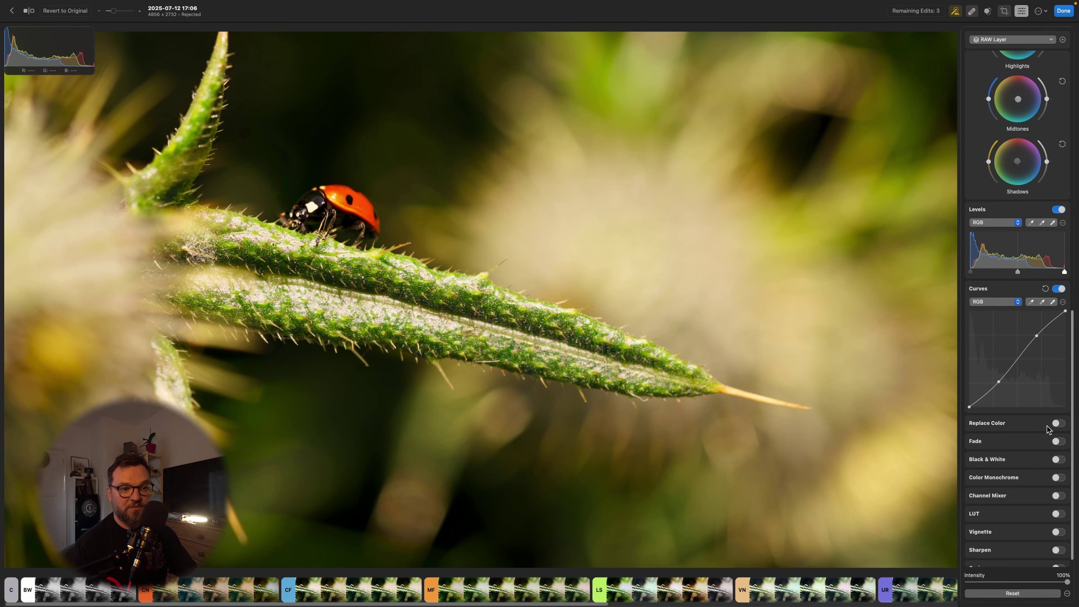
- Turn on Replace Color and set the colour to replace to red
scroll(1047, 430, "down", 1)
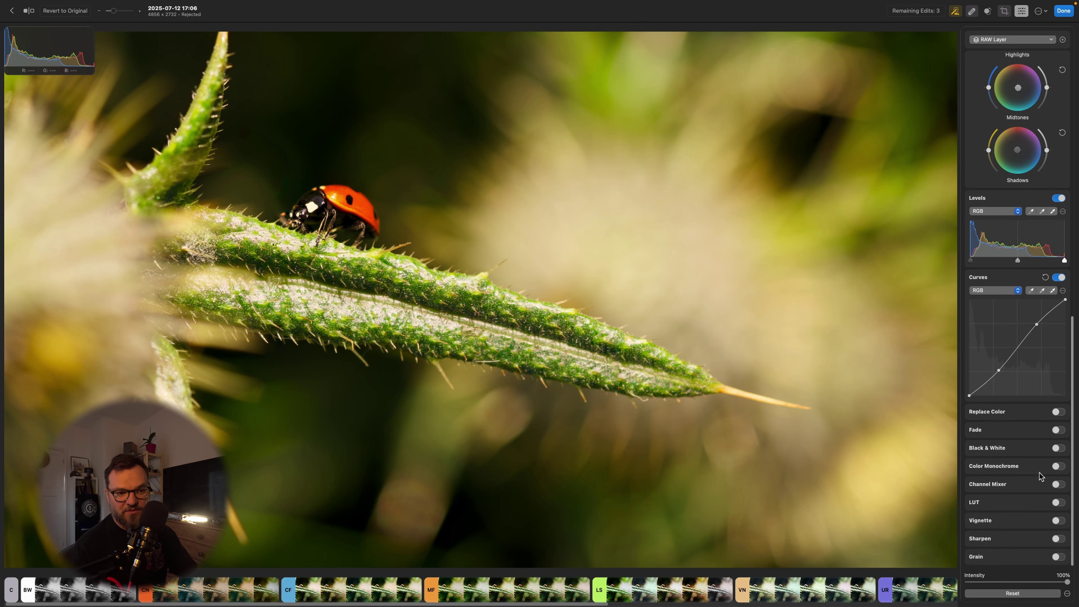
mouse_move(1002, 411)
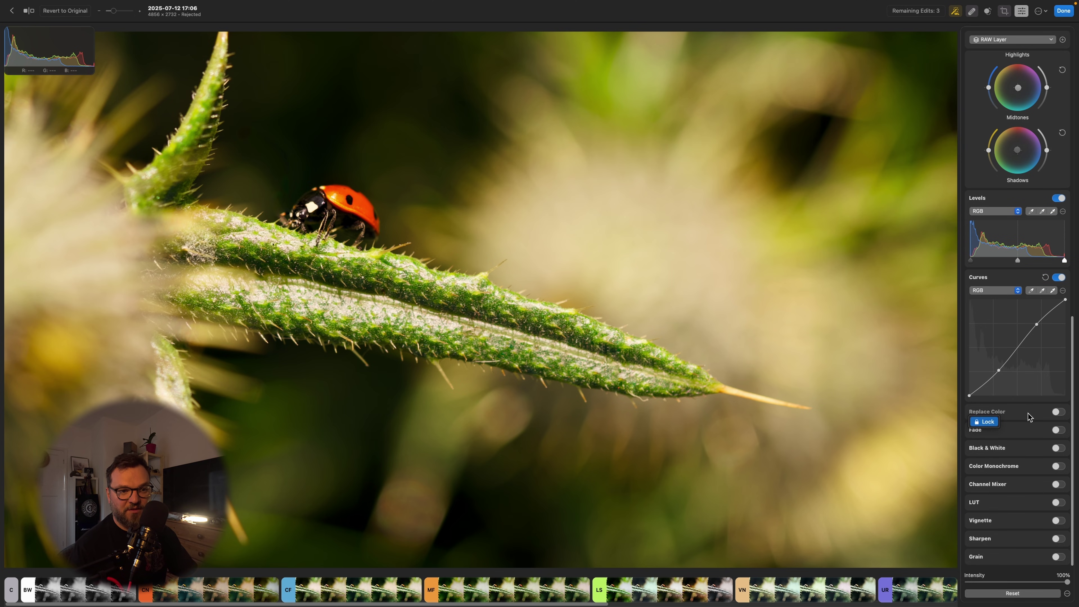
left_click(1058, 412)
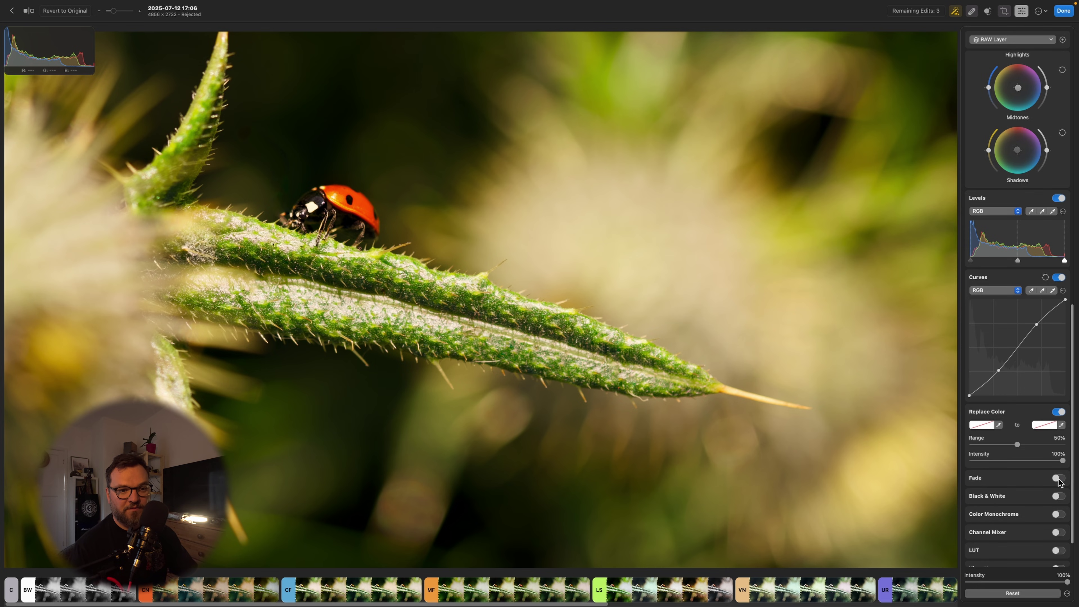
left_click(999, 425)
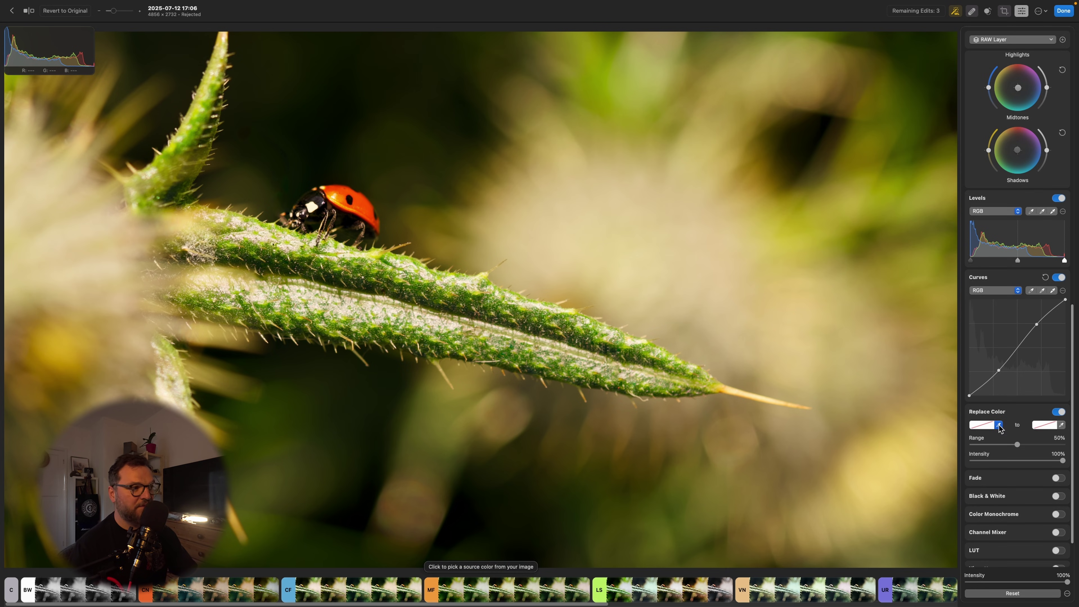
left_click(999, 425)
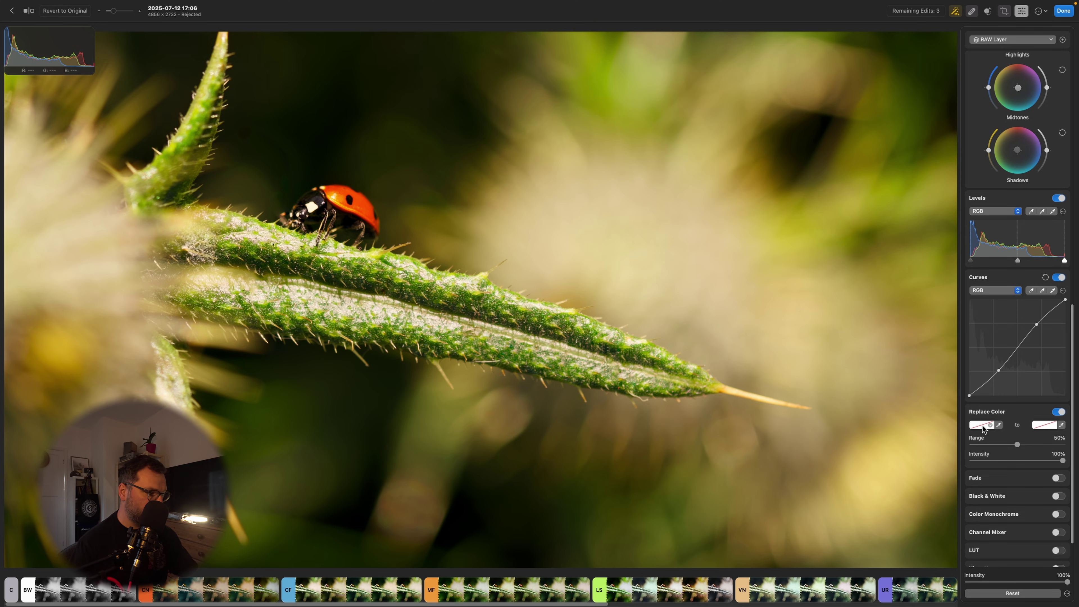
left_click(981, 425)
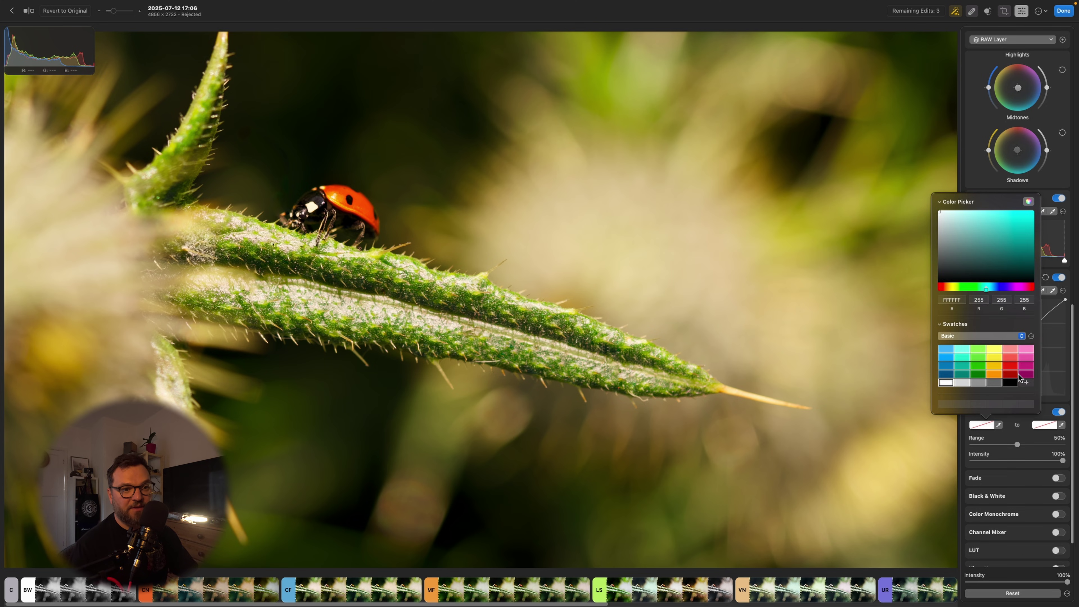
left_click(1010, 366)
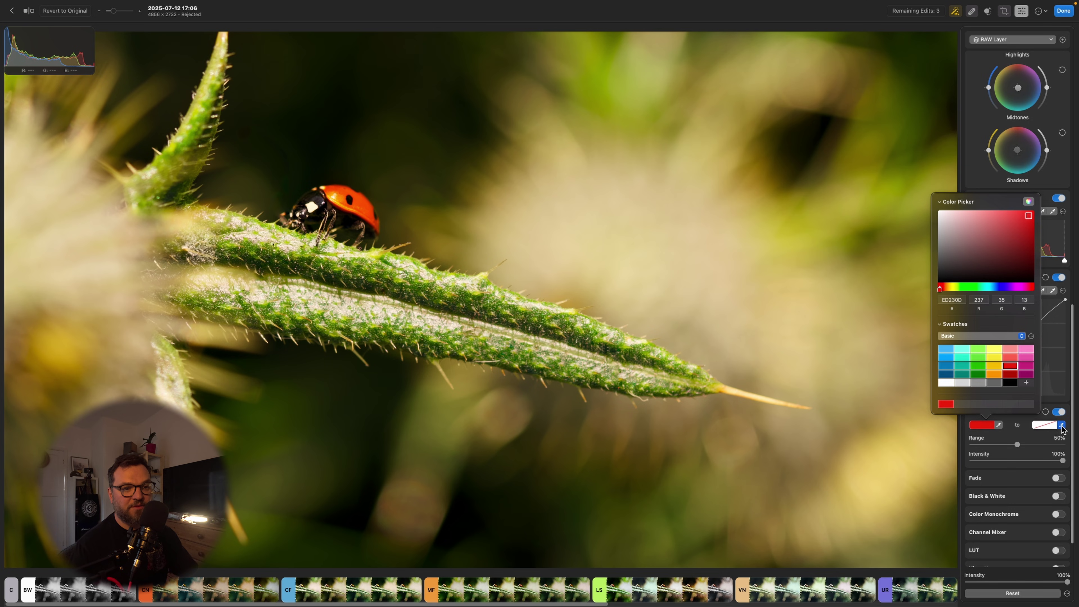
left_click(1061, 425)
- Try green, then settle on red as the replacement colour, and enable Fade
left_click(1052, 426)
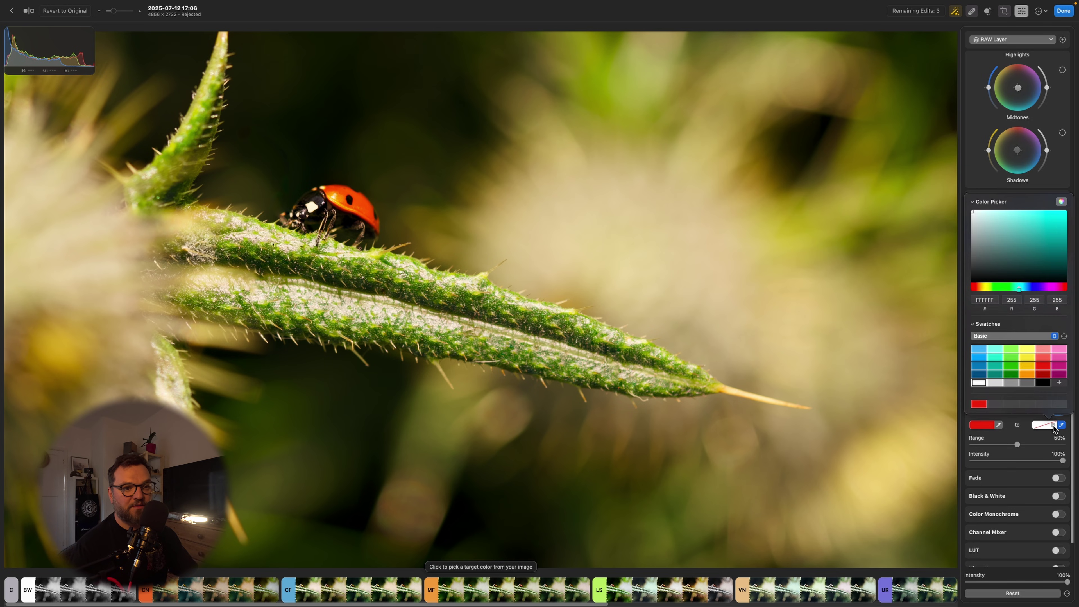
left_click(1010, 367)
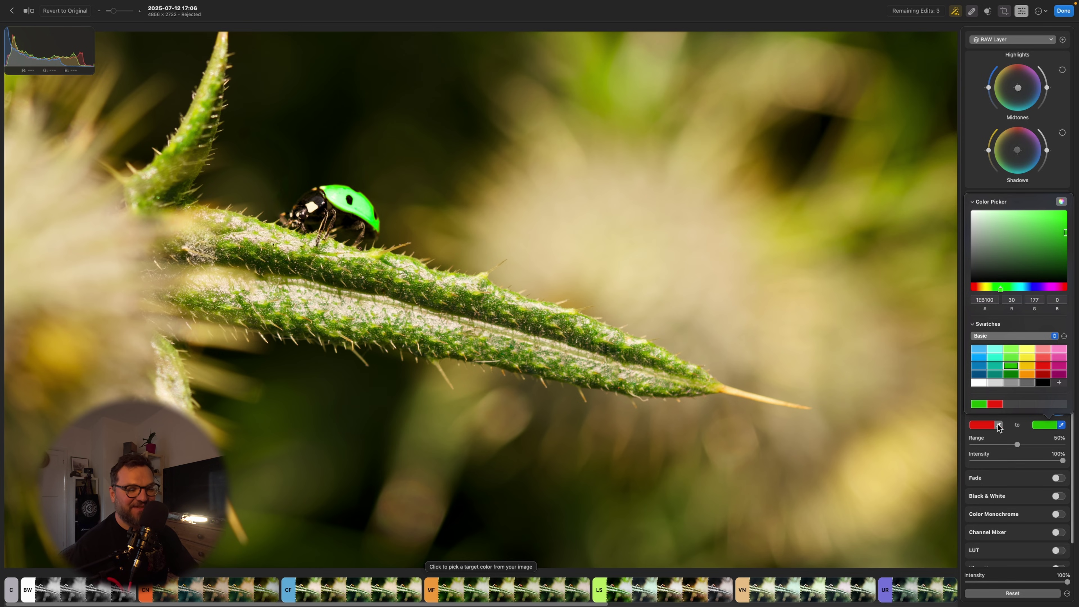
left_click(995, 404)
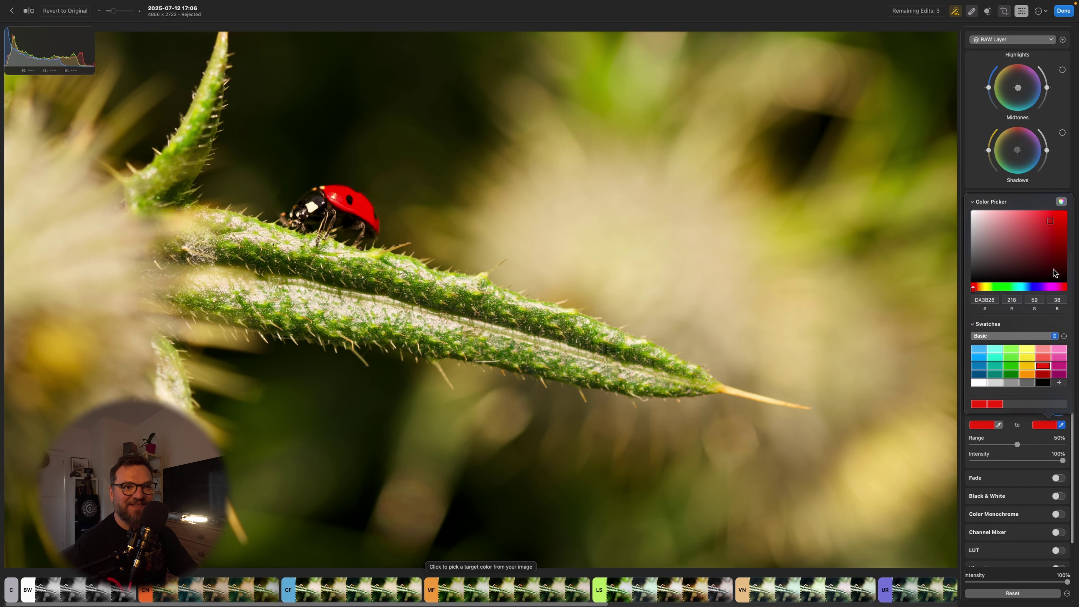
left_click(976, 202)
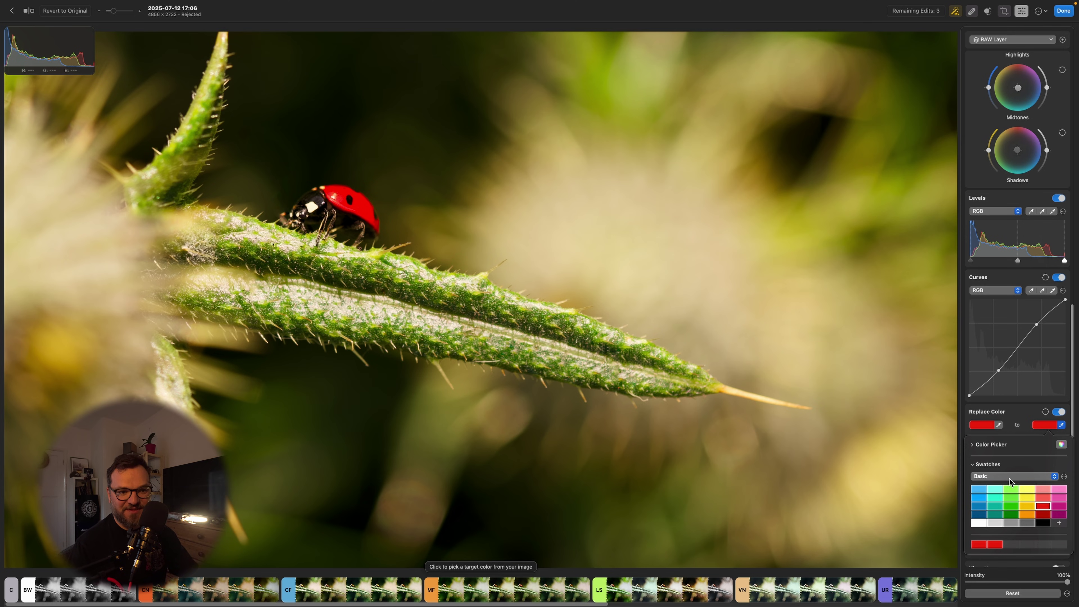
left_click(972, 464)
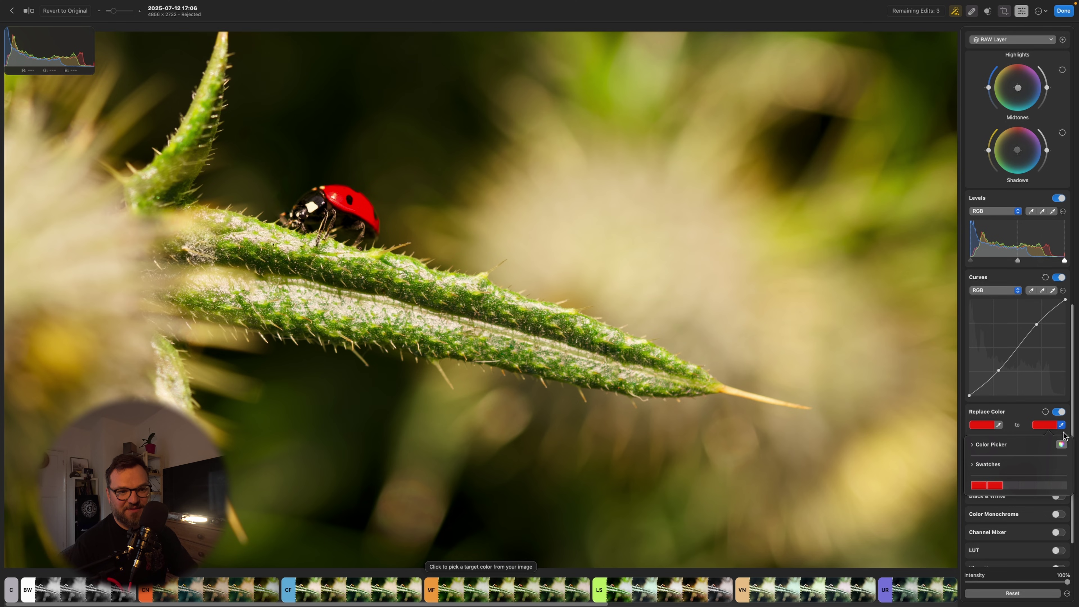
left_click(1027, 417)
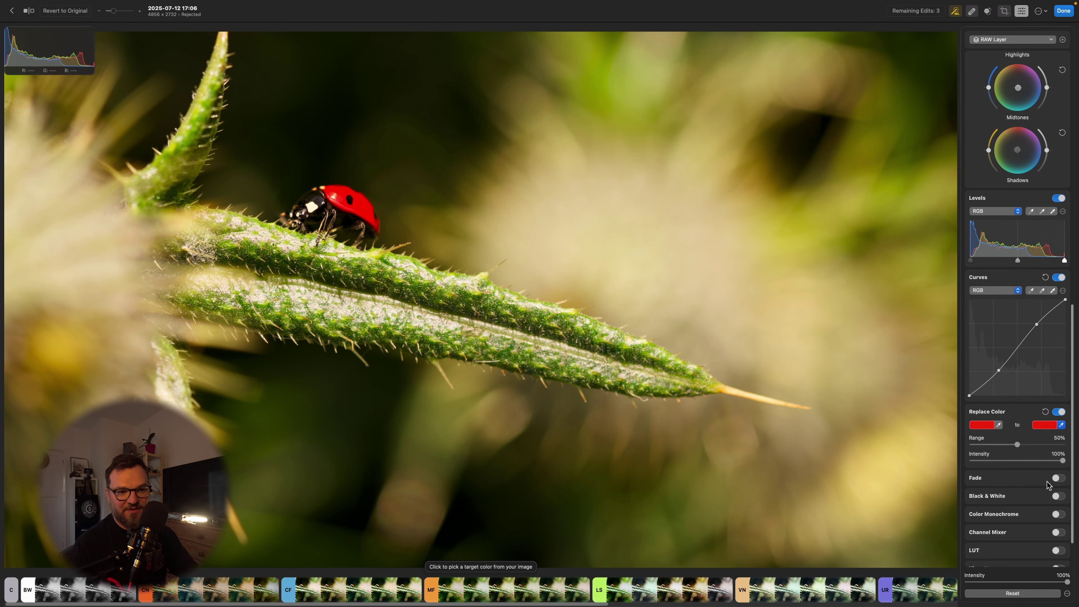
left_click(1057, 478)
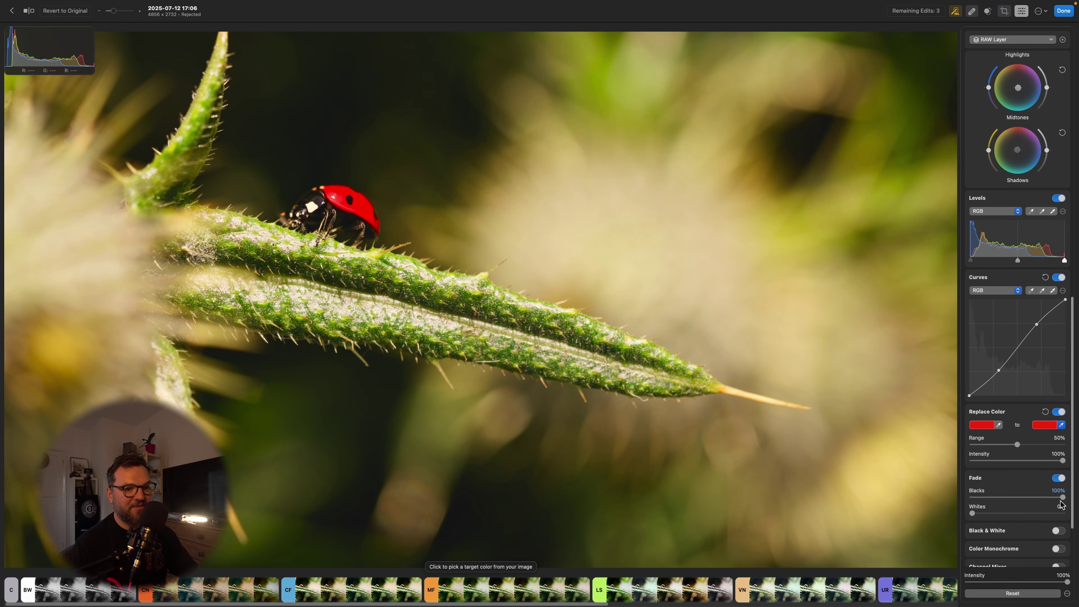
- Lower Fade Blacks, switch Fade off, and briefly try Black & White before restoring colour
mouse_move(1062, 498)
left_mouse_down()
mouse_move(979, 498)
mouse_move(997, 514)
mouse_move(1053, 501)
mouse_move(923, 512)
mouse_move(1062, 510)
left_mouse_up()
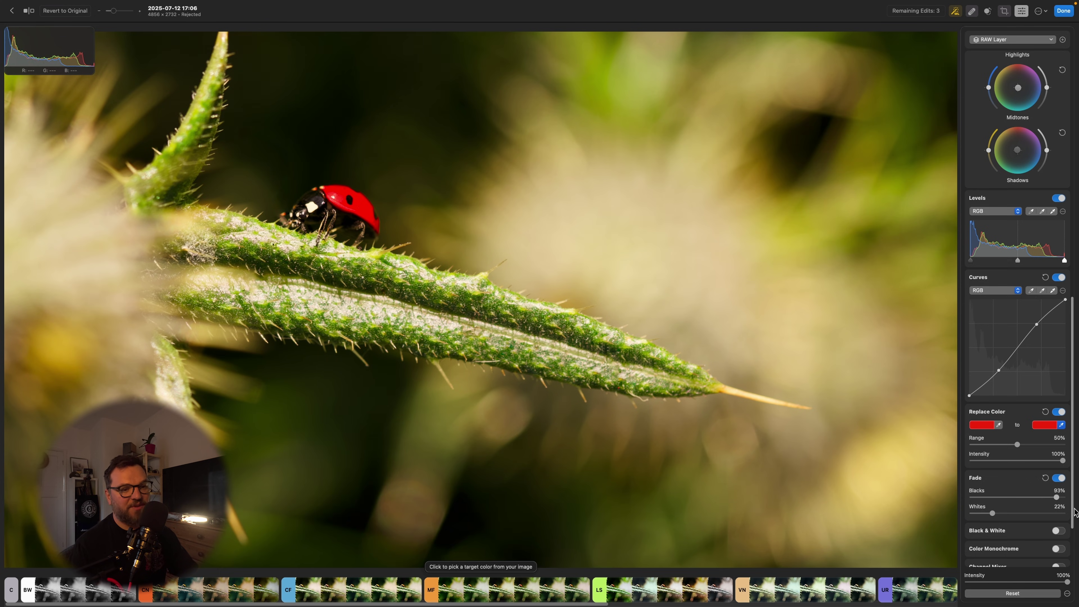
left_click(1059, 478)
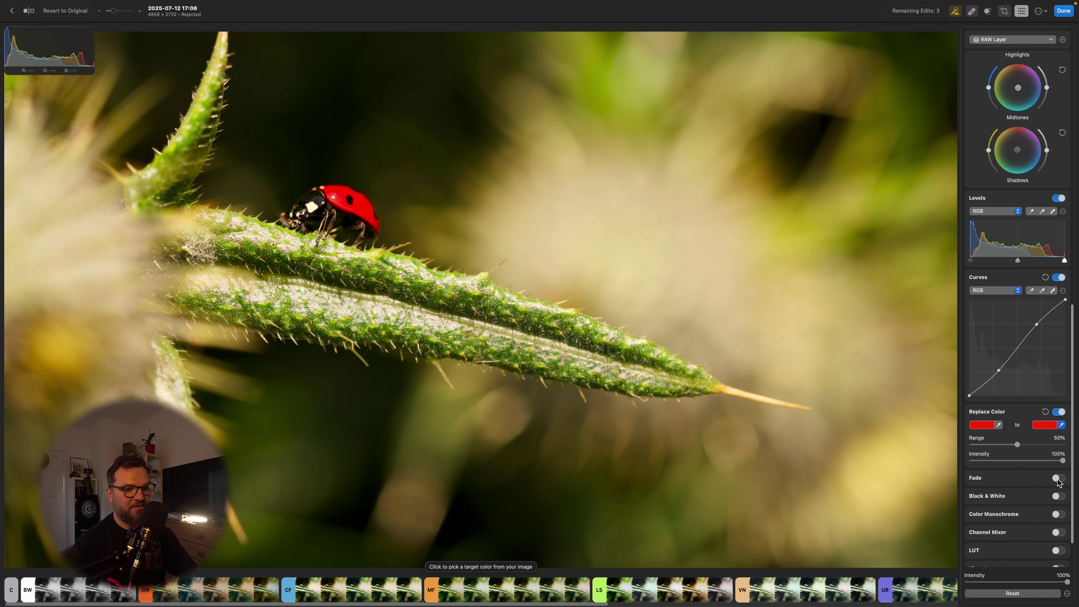
left_click(1057, 496)
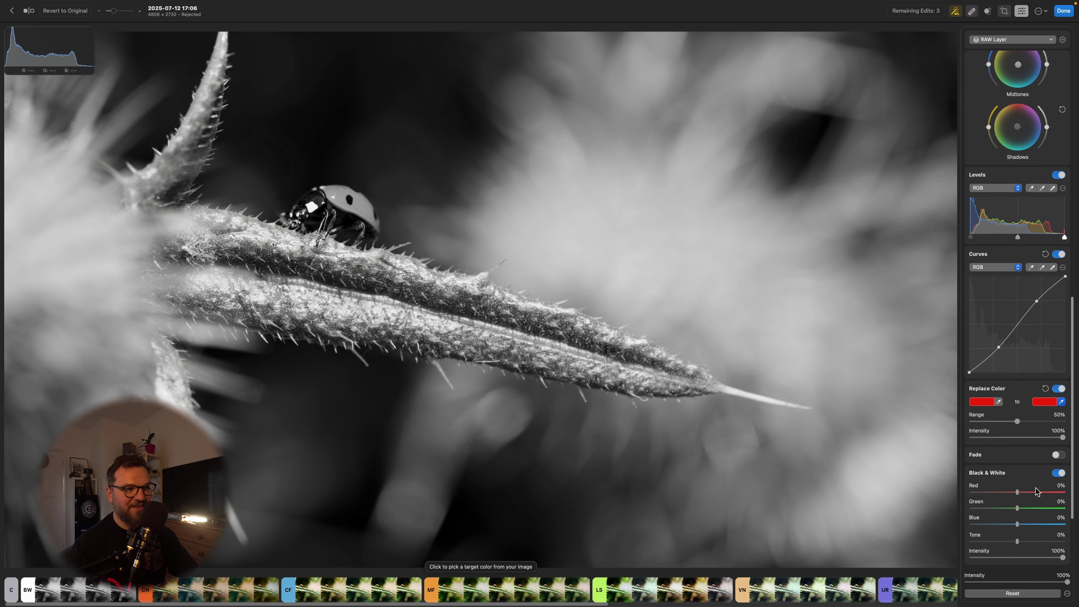
scroll(1048, 496, "down", 3)
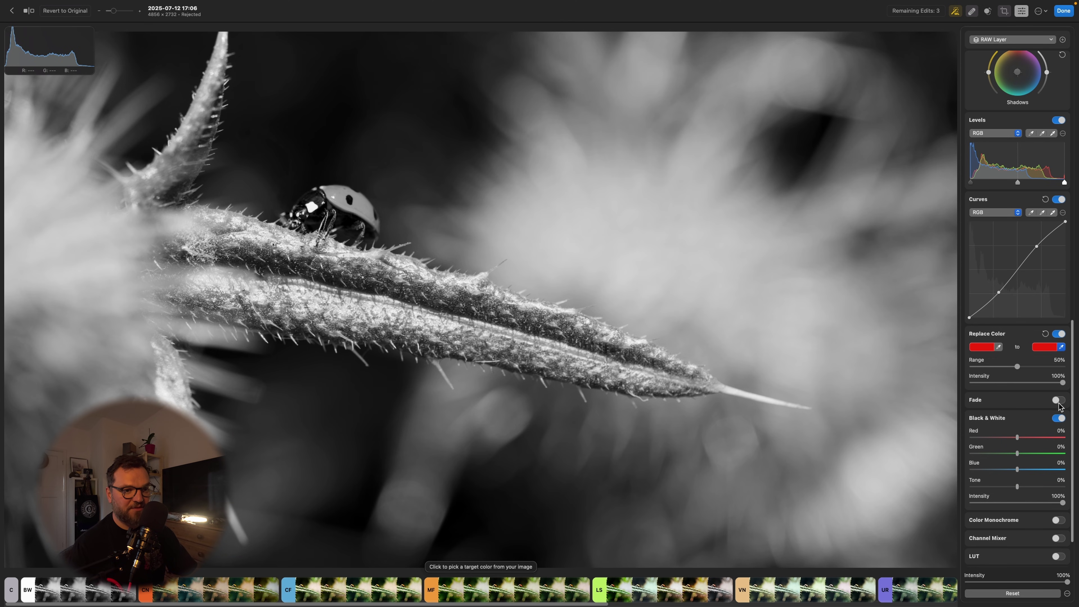
left_click(1058, 418)
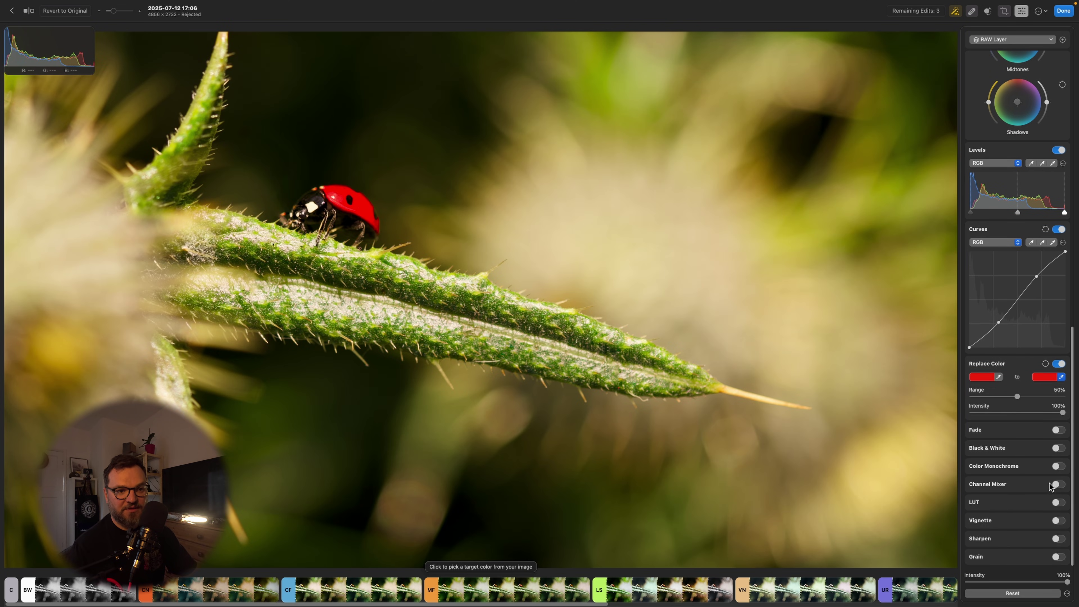
- Try a Color Monochrome tint, picking a bright saturated blue, then switch it back off
left_click(1058, 466)
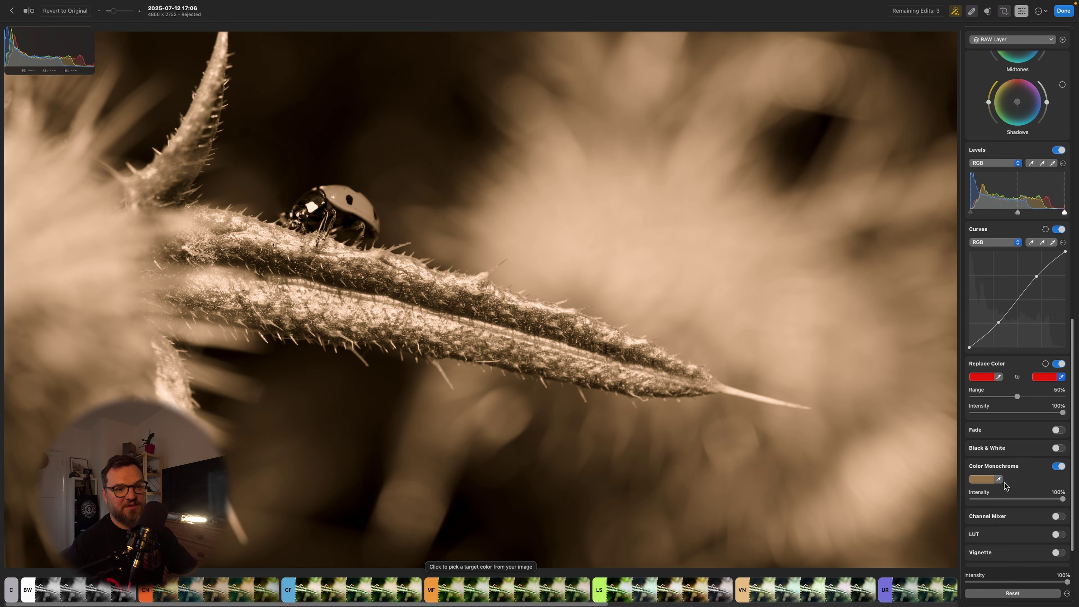
left_click(982, 483)
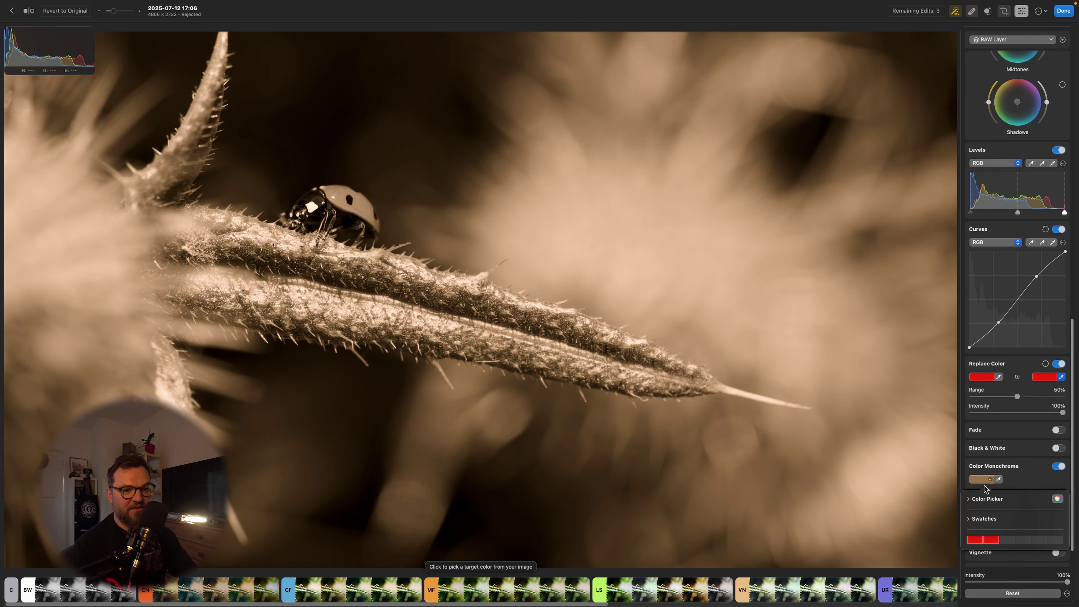
left_click(974, 499)
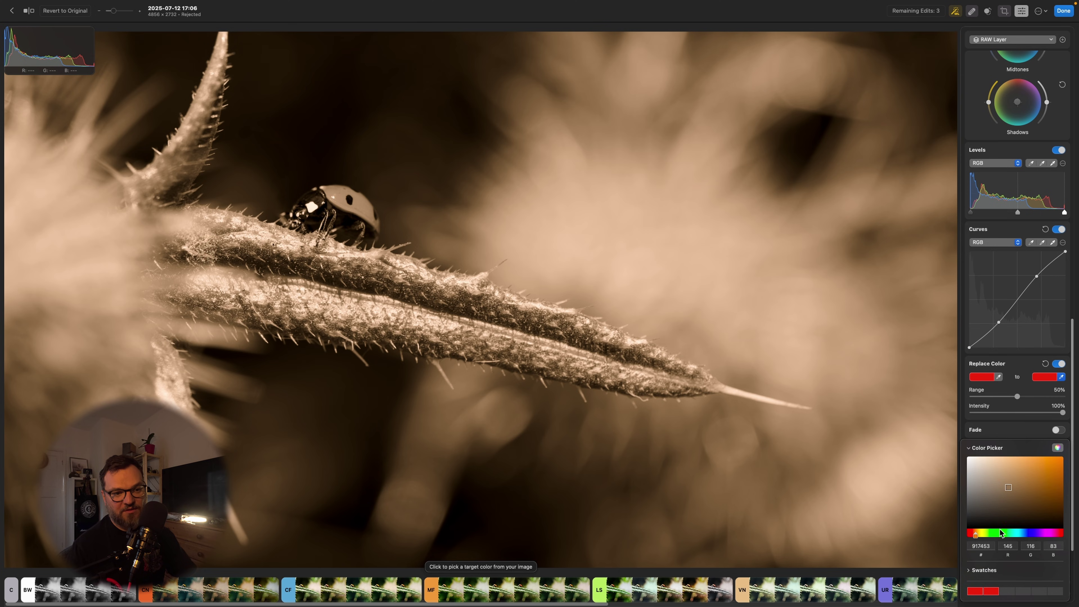
left_click(999, 532)
left_click(1030, 532)
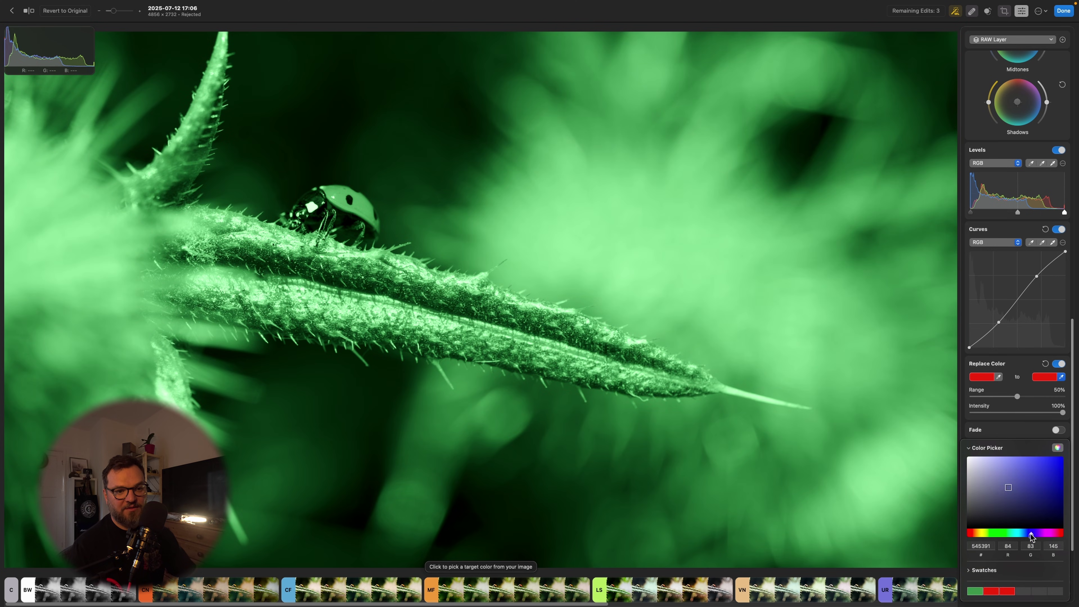
left_click(1038, 493)
left_click(1011, 515)
left_click(1029, 490)
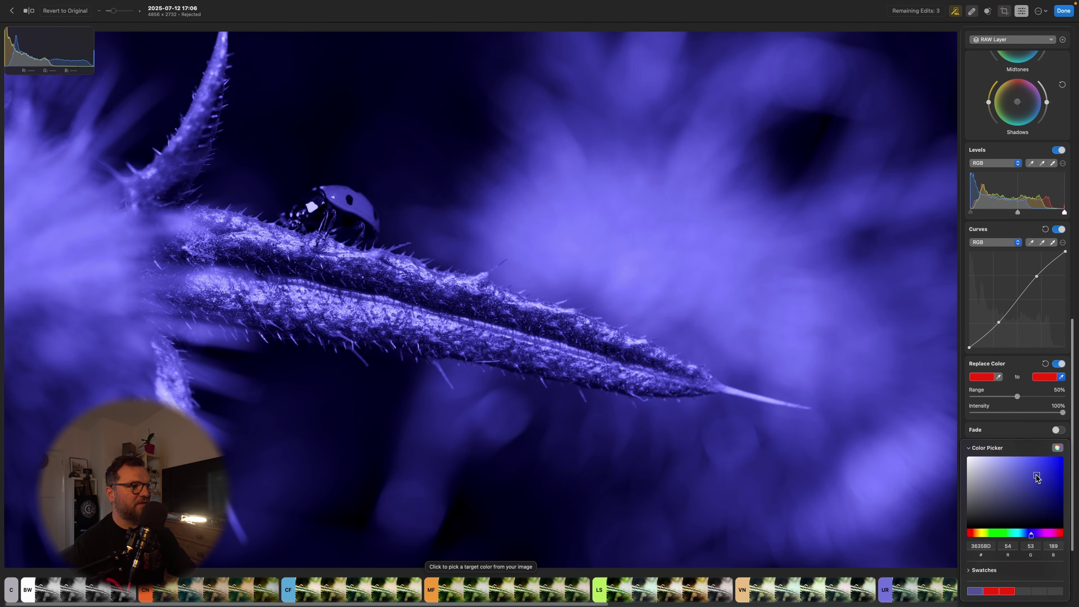
left_click(1036, 473)
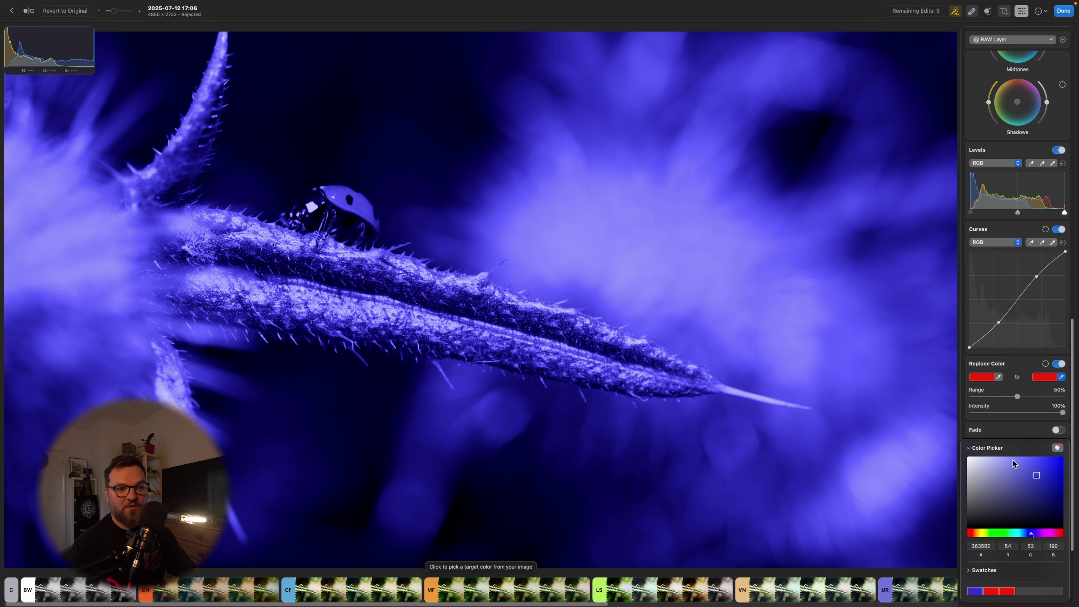
left_click(1045, 438)
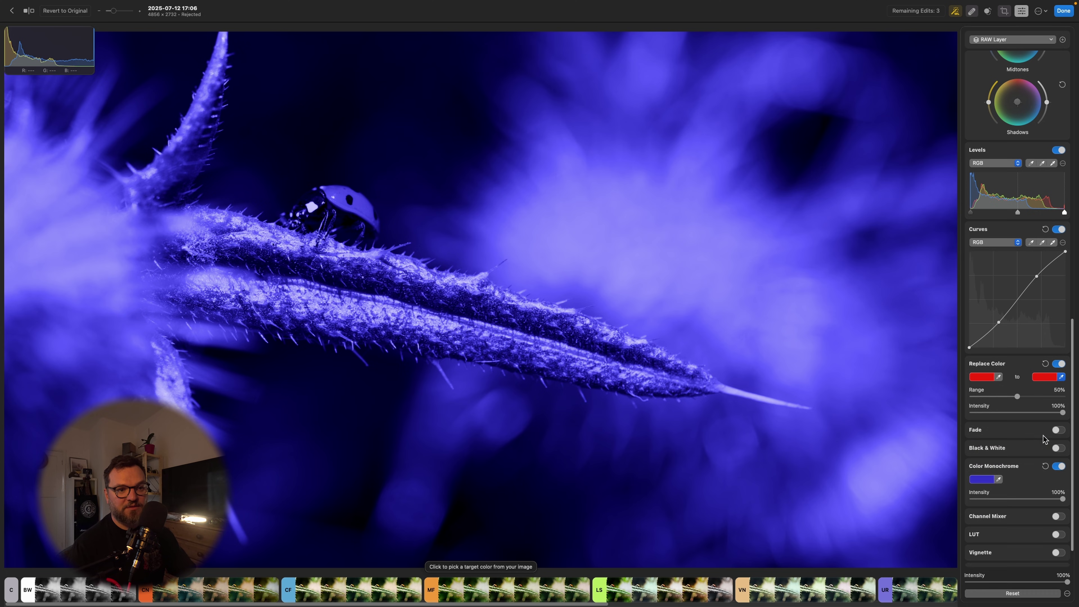
left_click(1059, 466)
- Try Channel Mixer on the photo, then switch it back off
left_click(1058, 485)
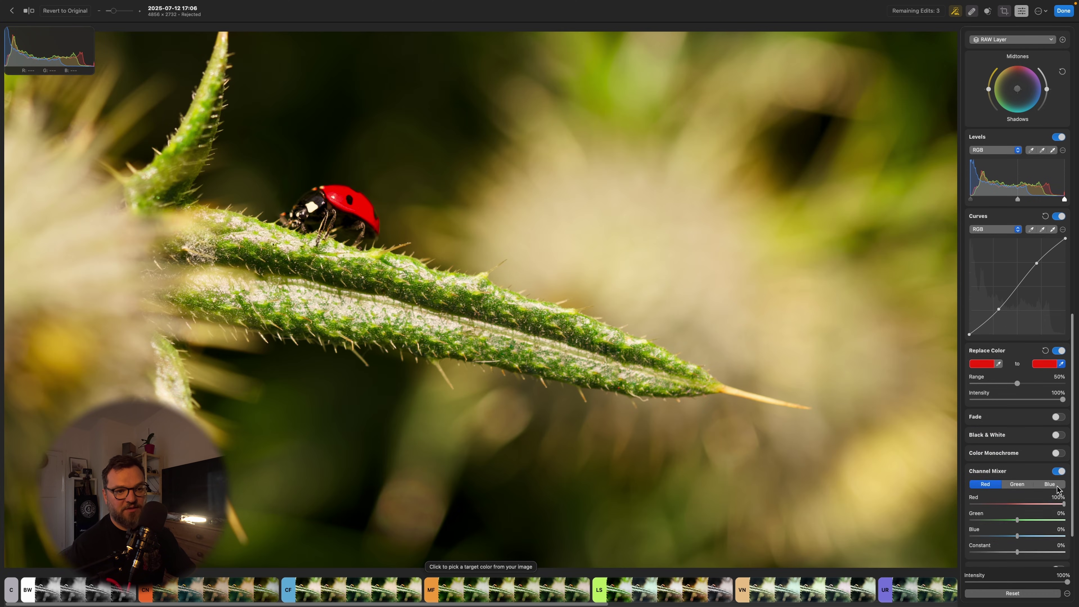
scroll(1016, 461, "down", 3)
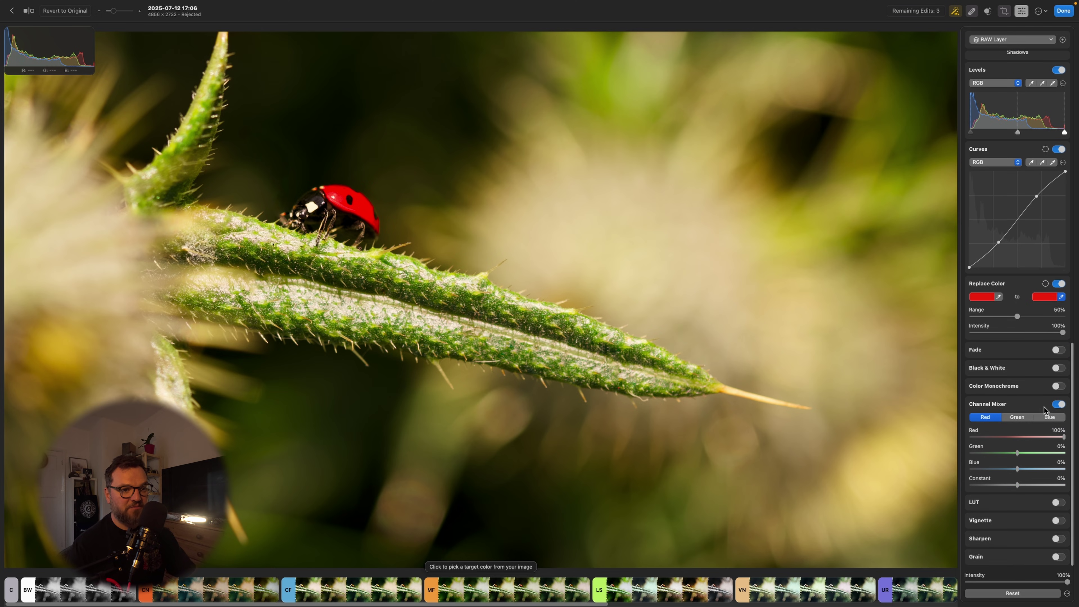
left_click(1057, 406)
- Enable LUT but leave it at None, and switch on Vignette at 50% exposure
left_click(1058, 502)
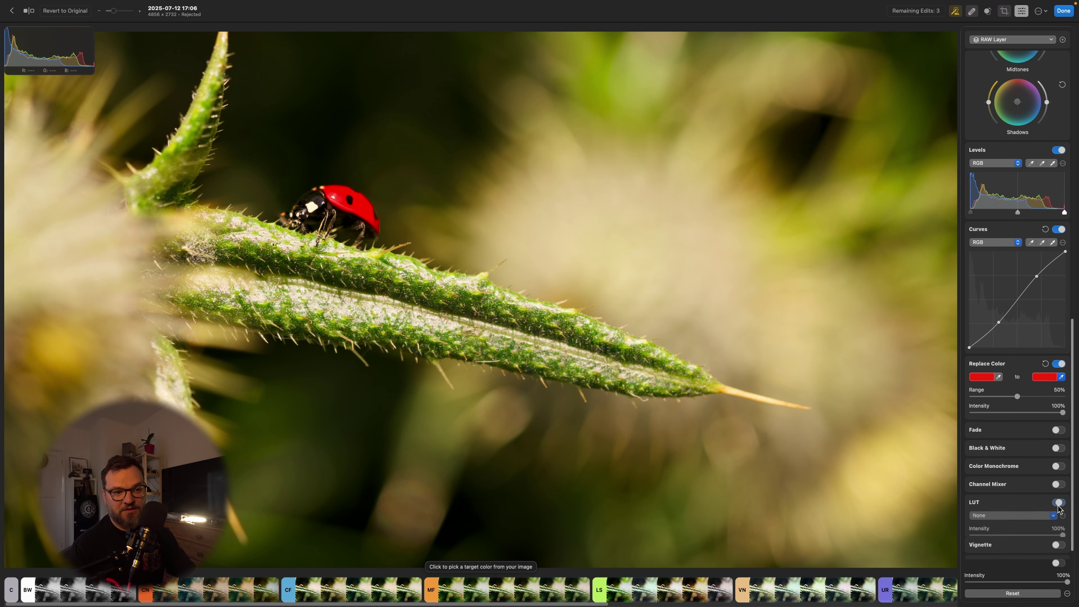
left_click(1041, 485)
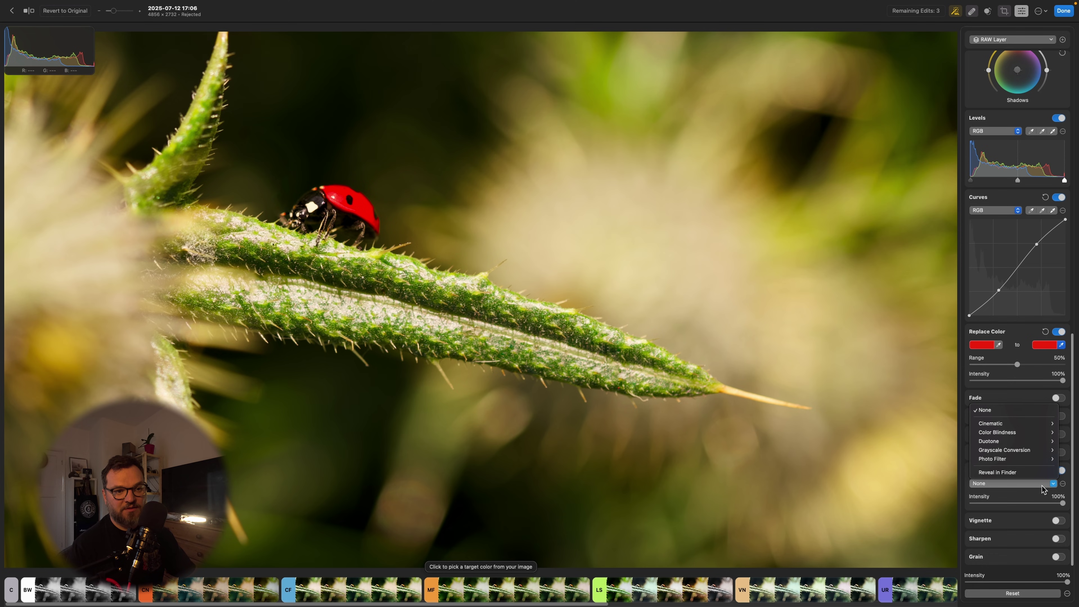
mouse_move(1011, 433)
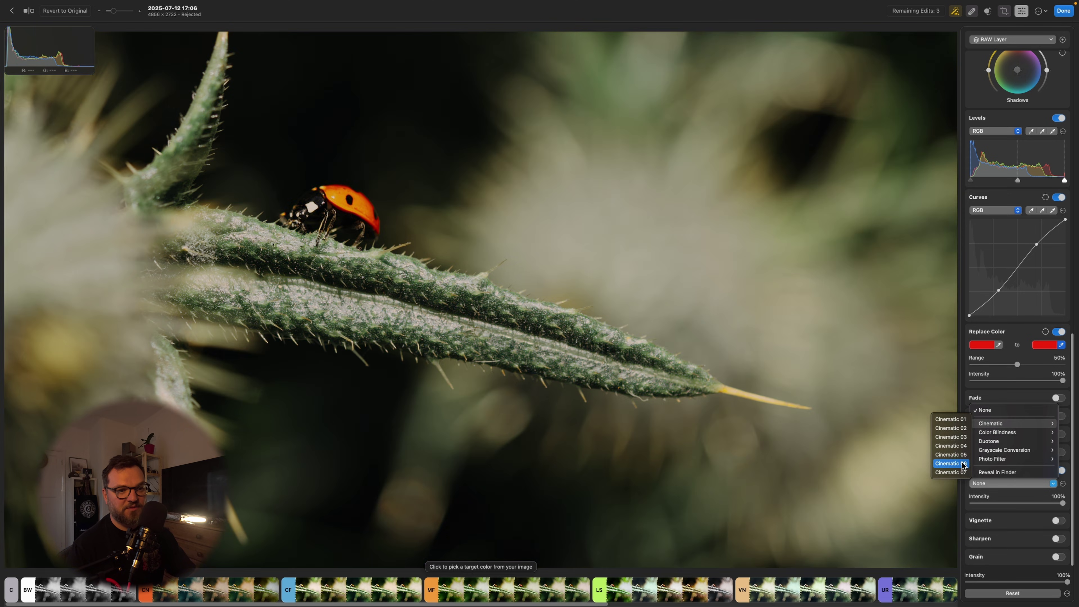
mouse_move(1004, 455)
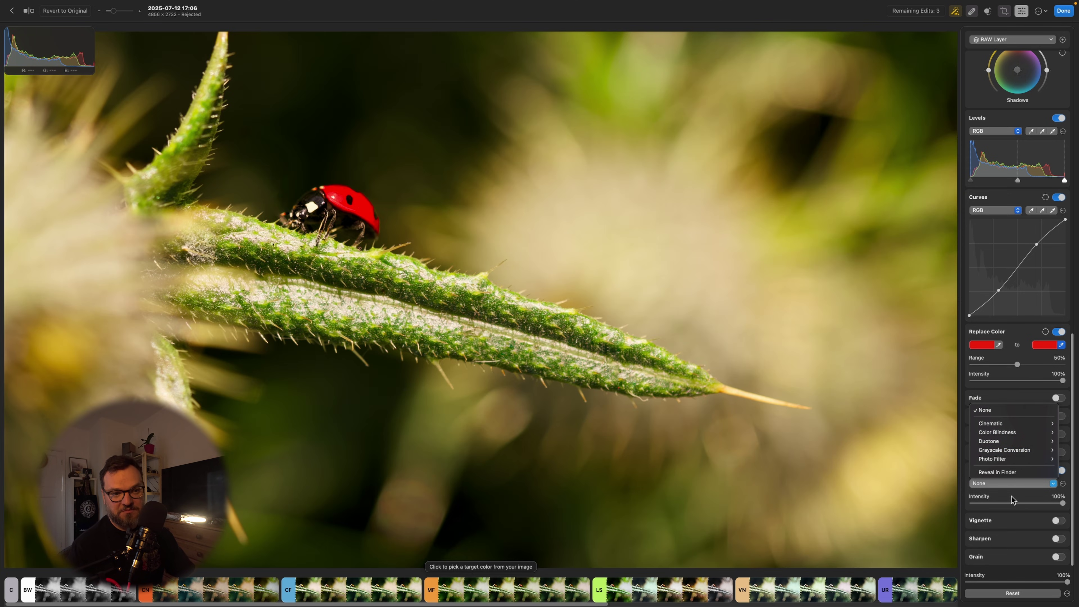
left_click(1012, 499)
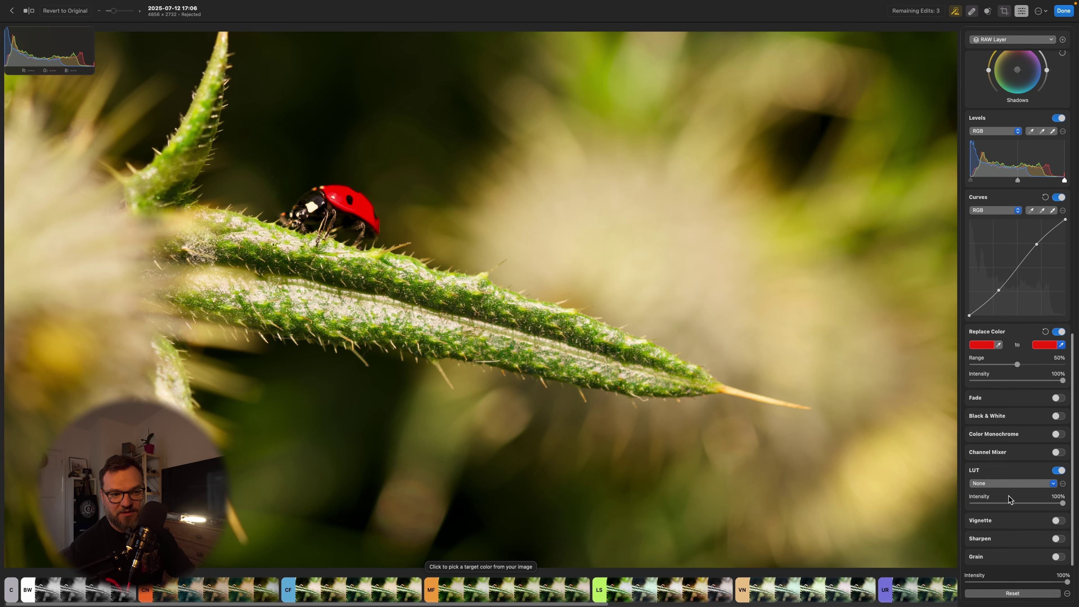
left_click(1058, 520)
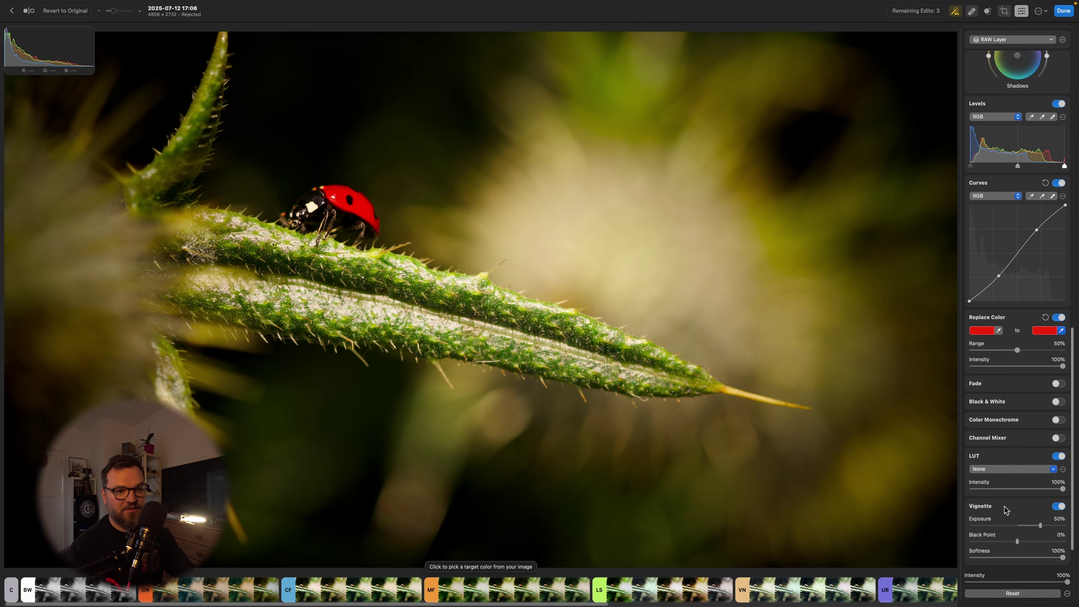
- Set Vignette exposure to 21%, enable Sharpen with a 1.3 px radius, and add Grain
scroll(1007, 512, "down", 2)
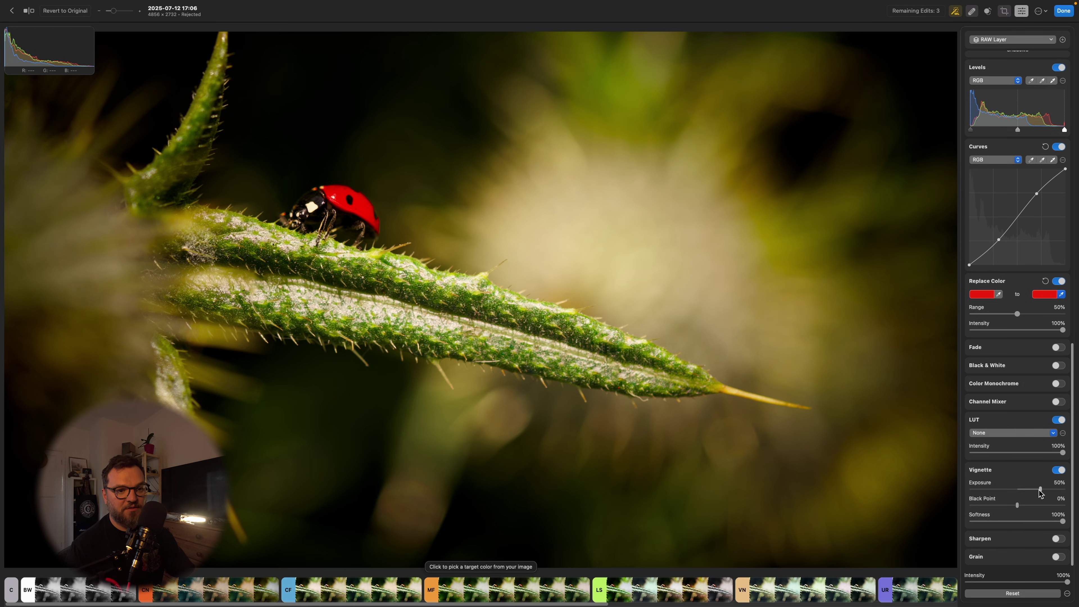
left_click_drag(1040, 492, 1021, 509)
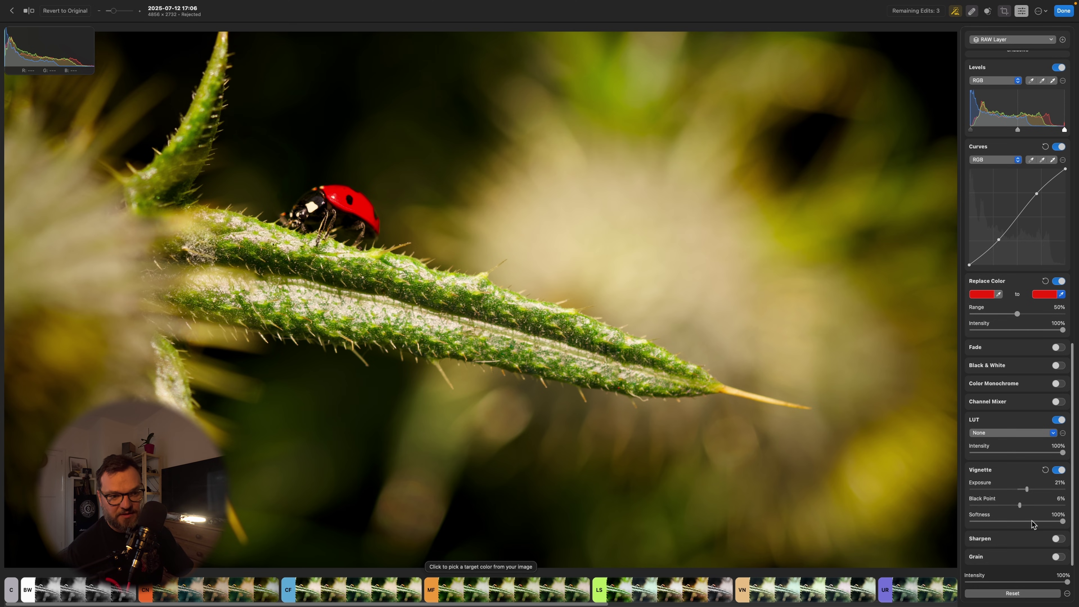
left_click(1056, 539)
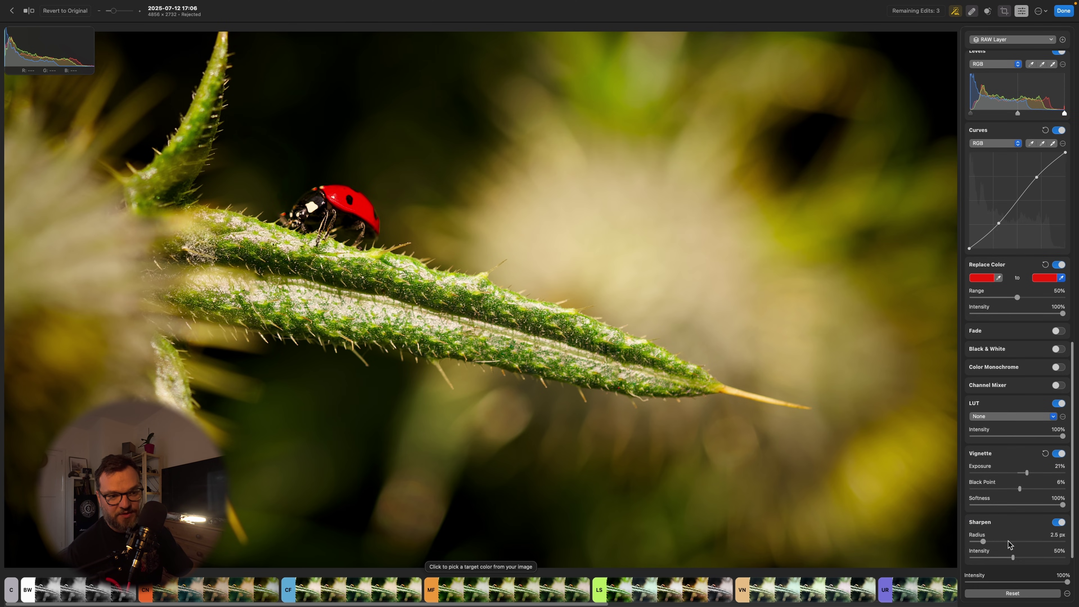
mouse_move(983, 531)
left_mouse_down()
mouse_move(1018, 532)
mouse_move(980, 532)
left_mouse_up()
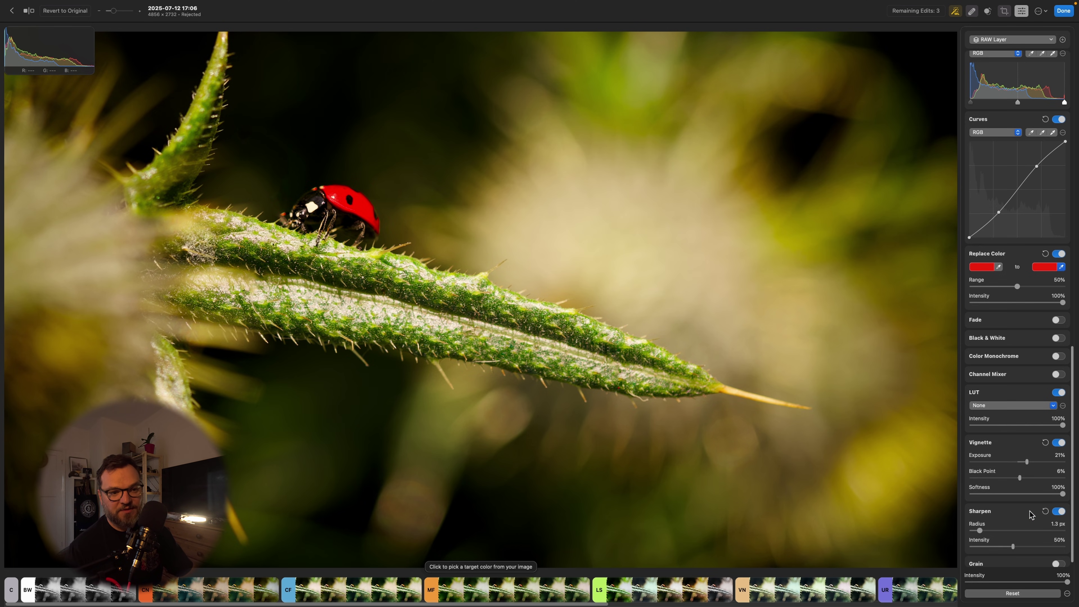
scroll(1012, 559, "down", 1)
left_click(1061, 557)
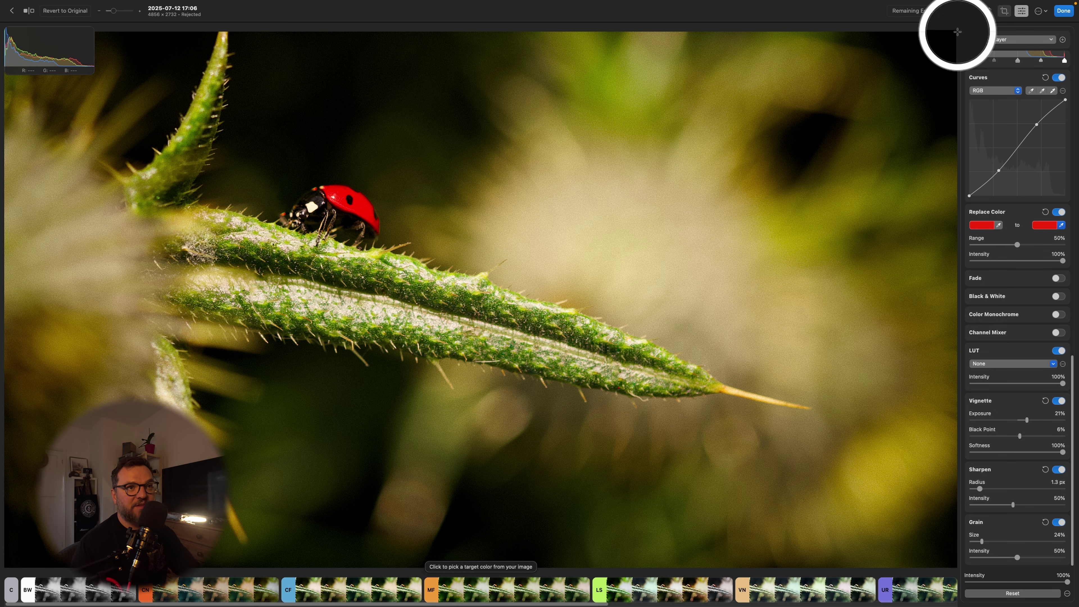
- Turn off Replace Color, dismiss the unlimited-access offer, and bring up the More actions list
scroll(1035, 283, "up", 5)
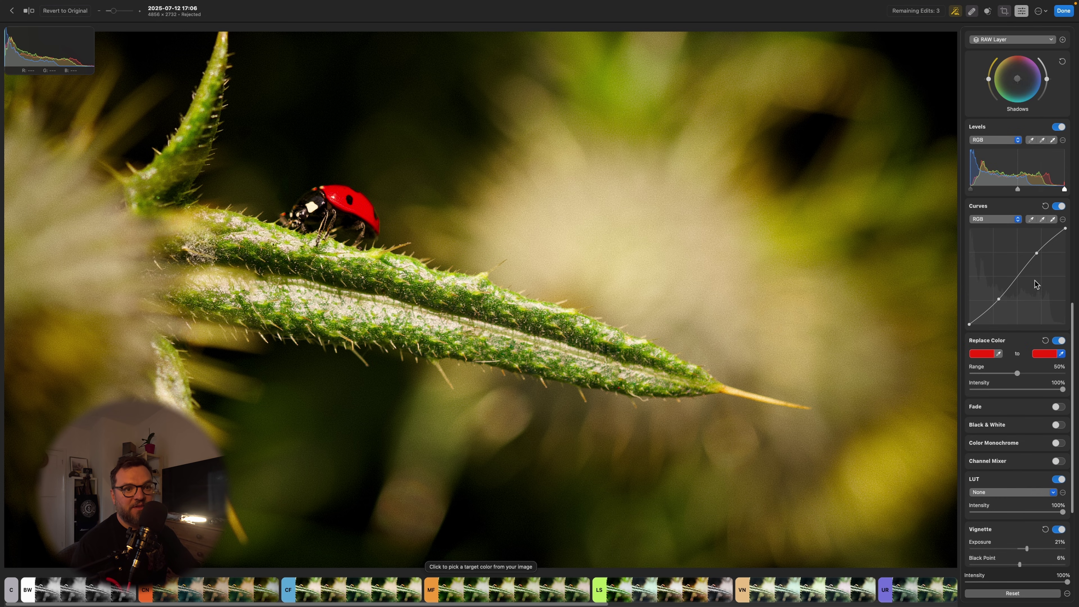
left_click(1057, 341)
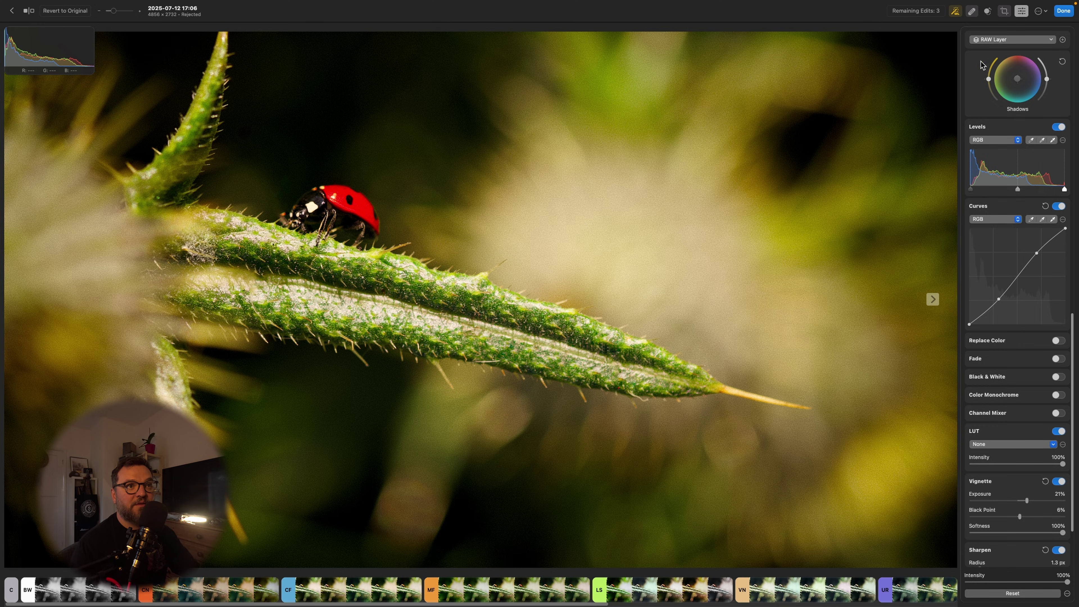
left_click(937, 13)
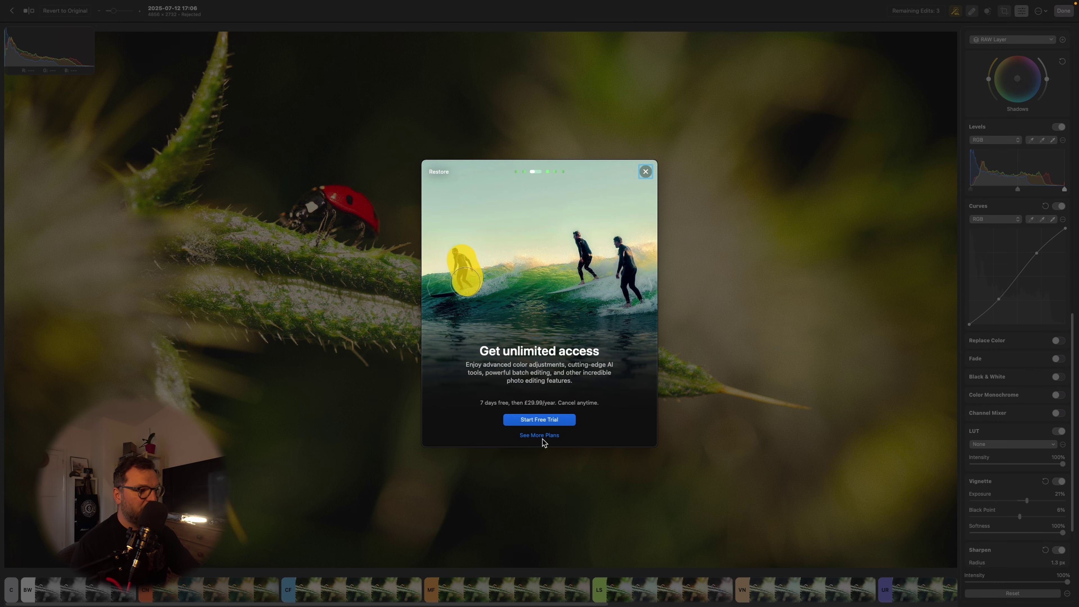
left_click(646, 171)
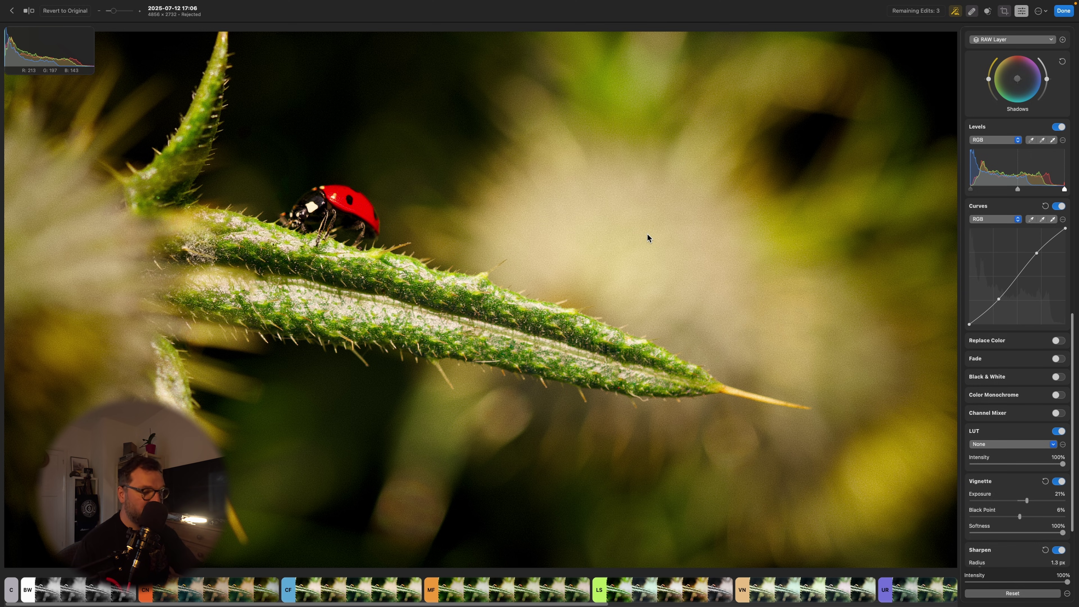
left_click(1043, 14)
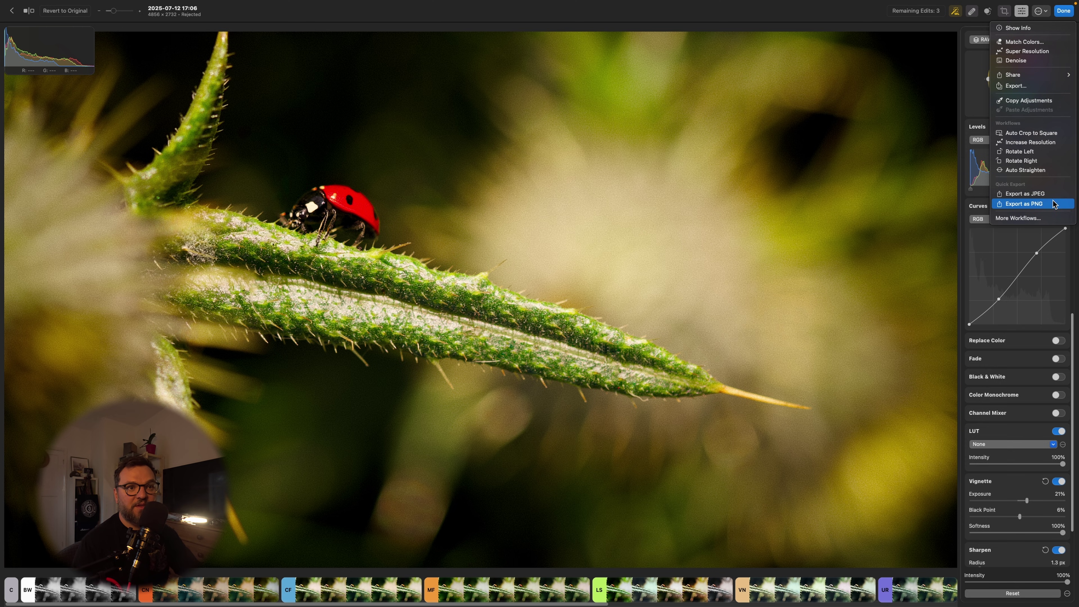
- Export the photo as PNG file IMG_6213 to the Desktop, dismissing the upgrade offer
left_click(1041, 87)
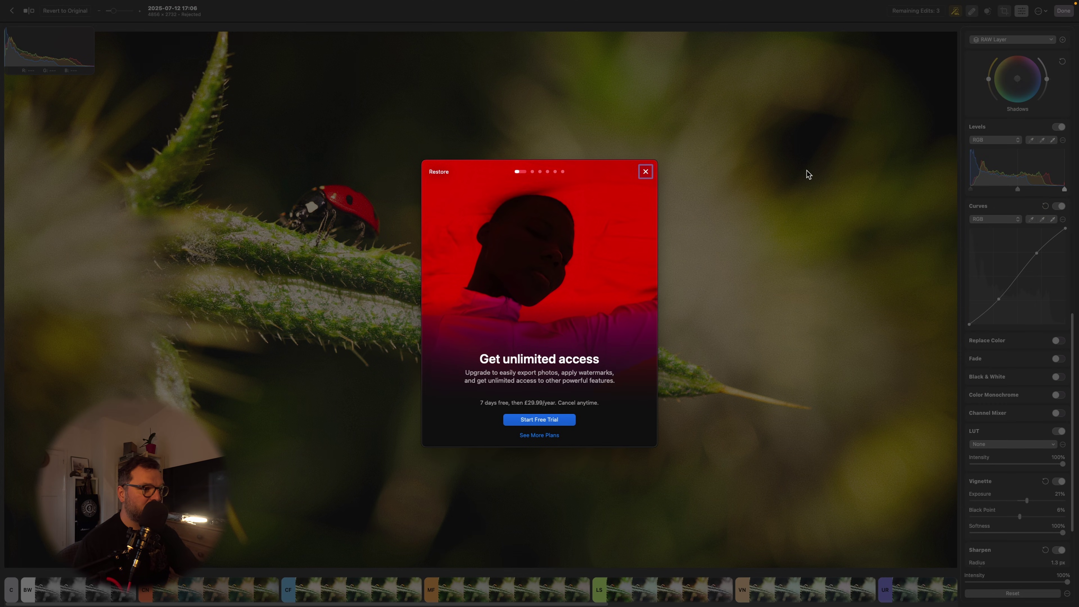
left_click(645, 172)
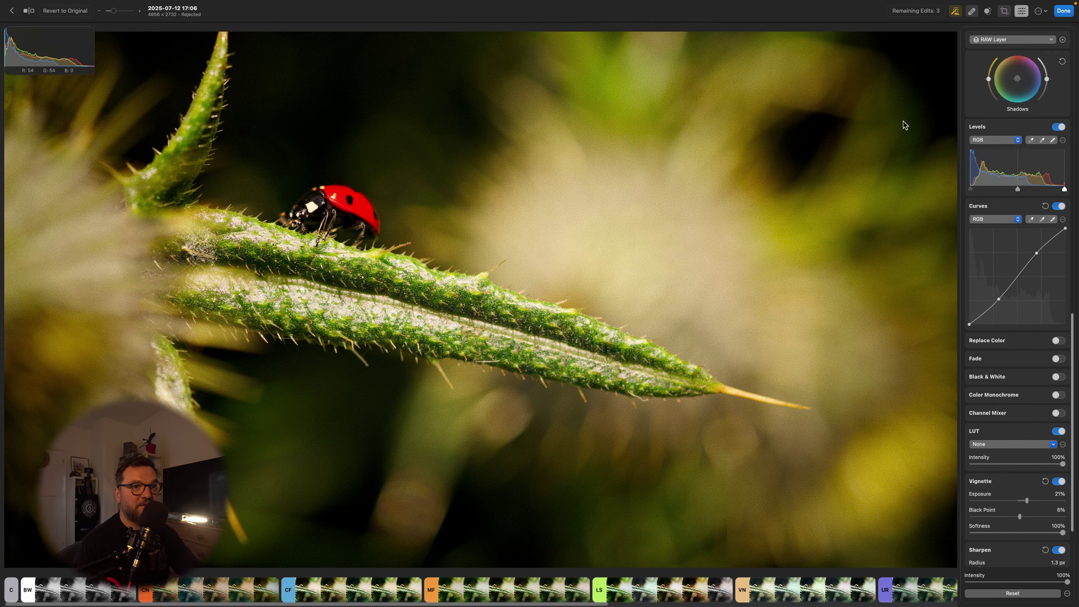
left_click(1039, 11)
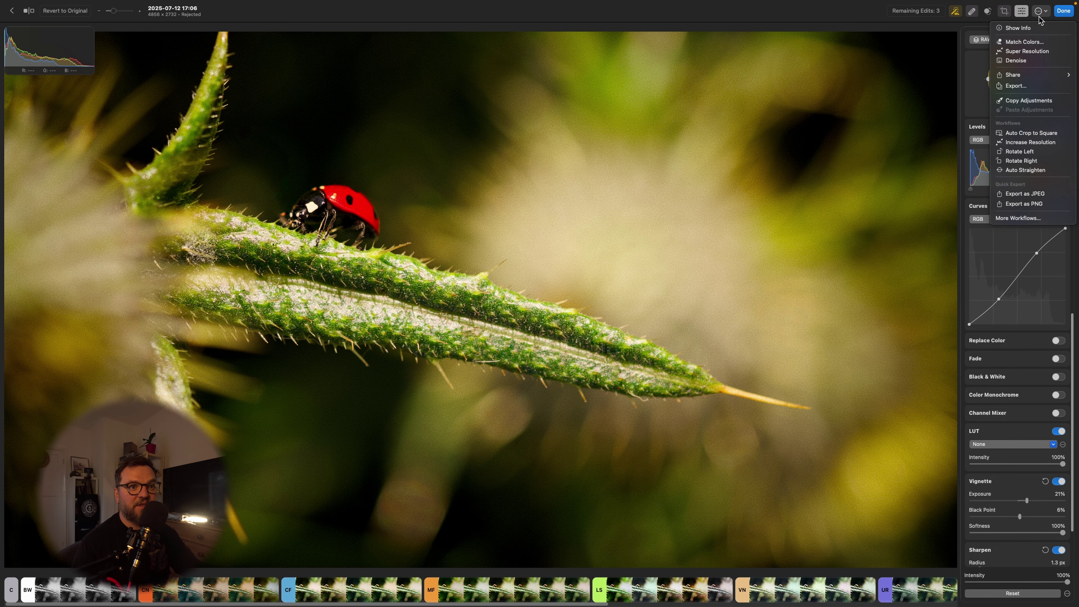
left_click(1047, 204)
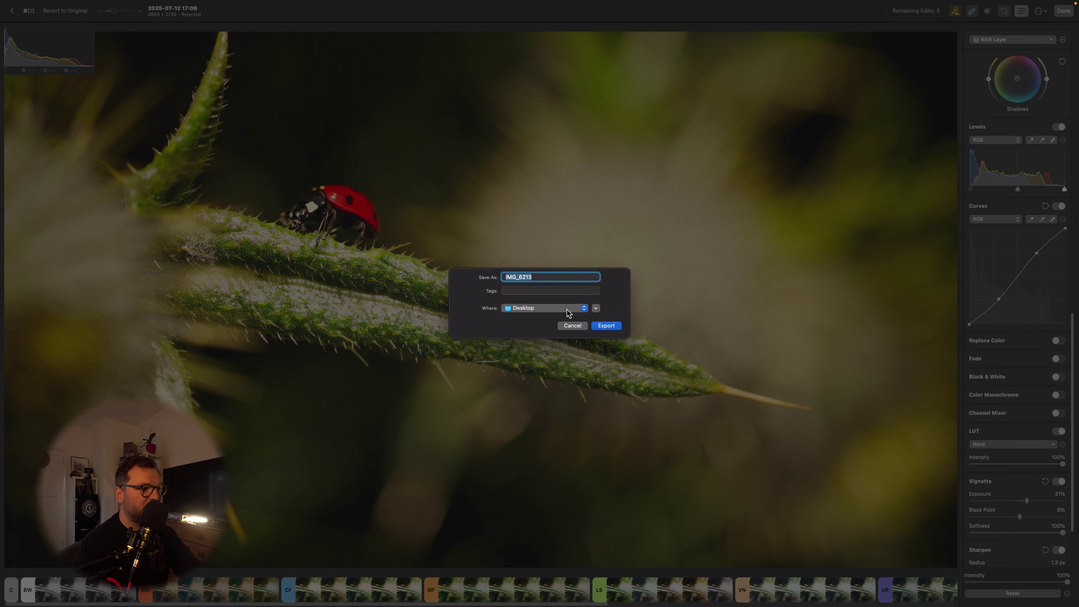
left_click(612, 327)
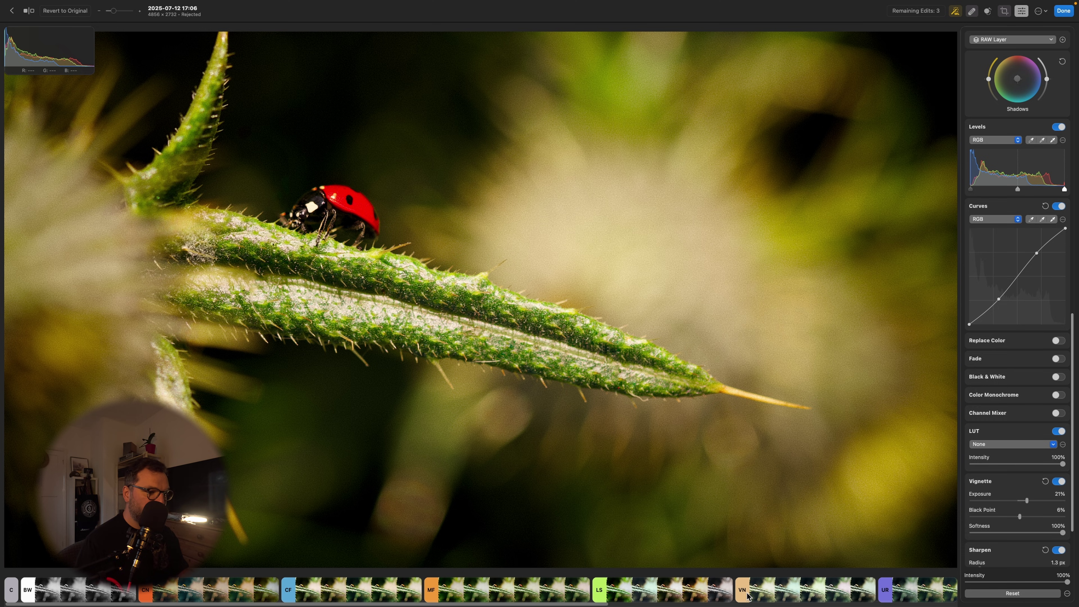
scroll(748, 595, "right", 10)
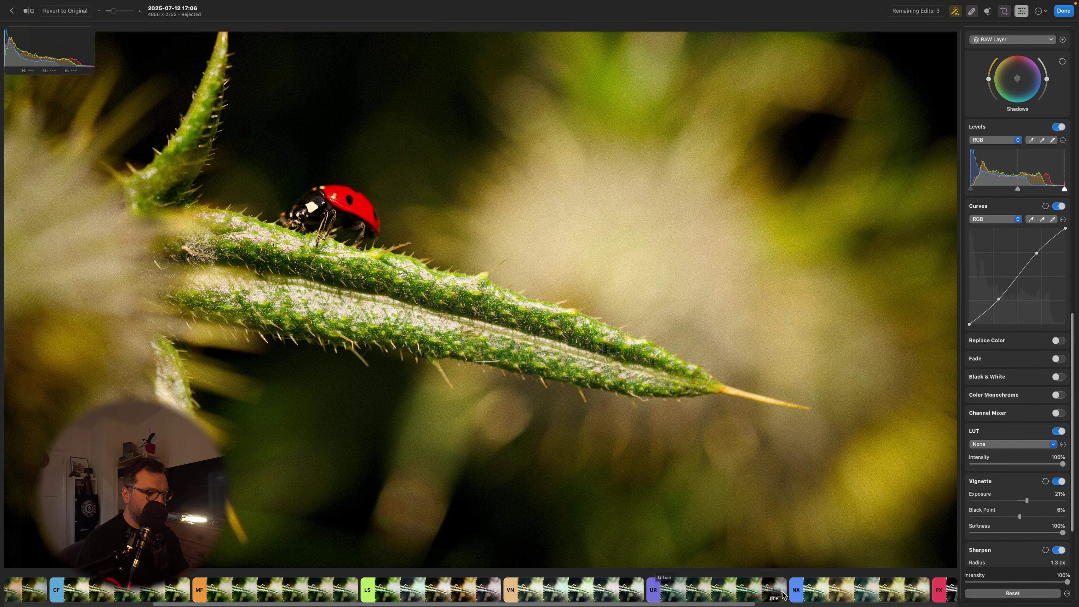
scroll(798, 591, "right", 10)
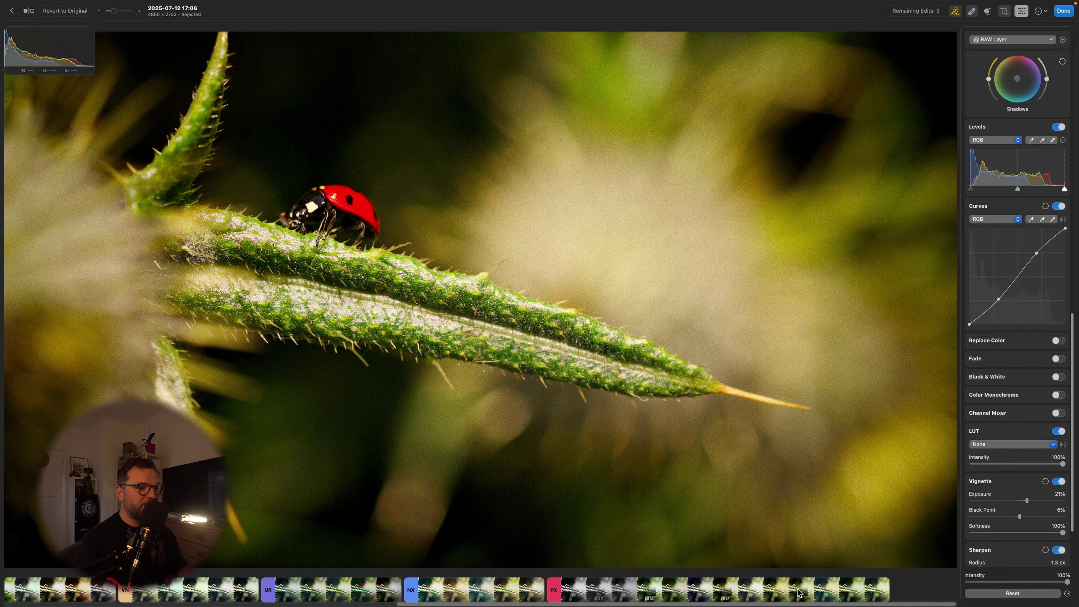
scroll(797, 592, "right", 10)
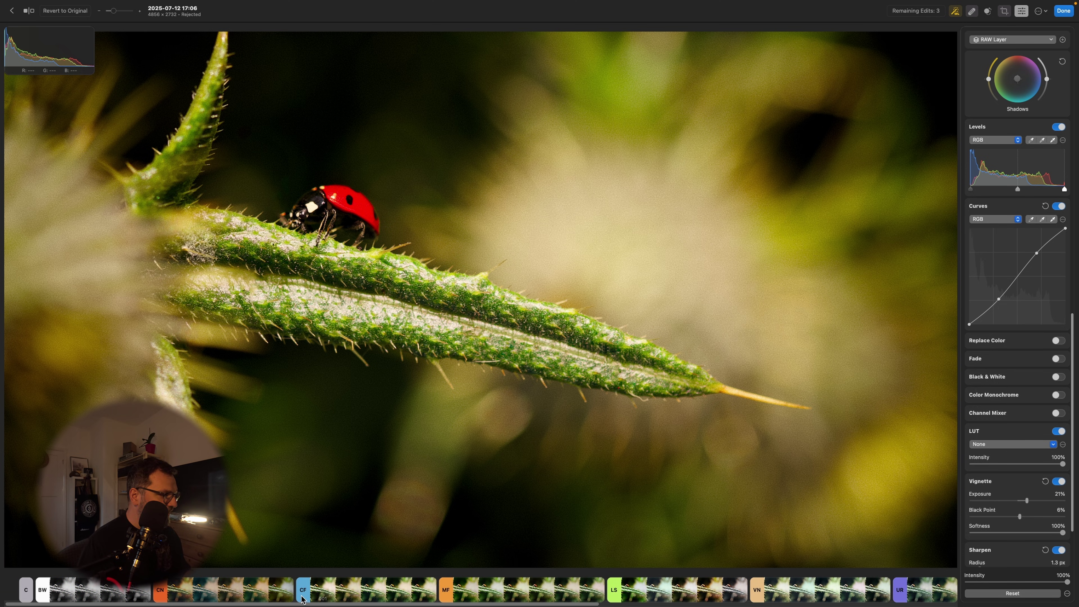